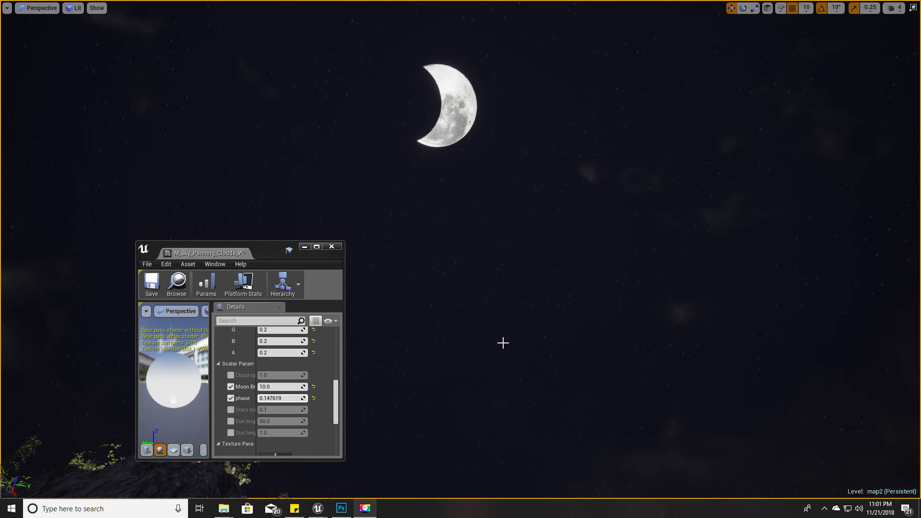
# - Set the material instance's Phase value to 0.042858, thinning the moon to a crescent
pyautogui.moveTo(502, 343)
pyautogui.mouseDown(button='right')
pyautogui.moveTo(502, 374)
pyautogui.moveTo(503, 343)
pyautogui.mouseUp(button='right')
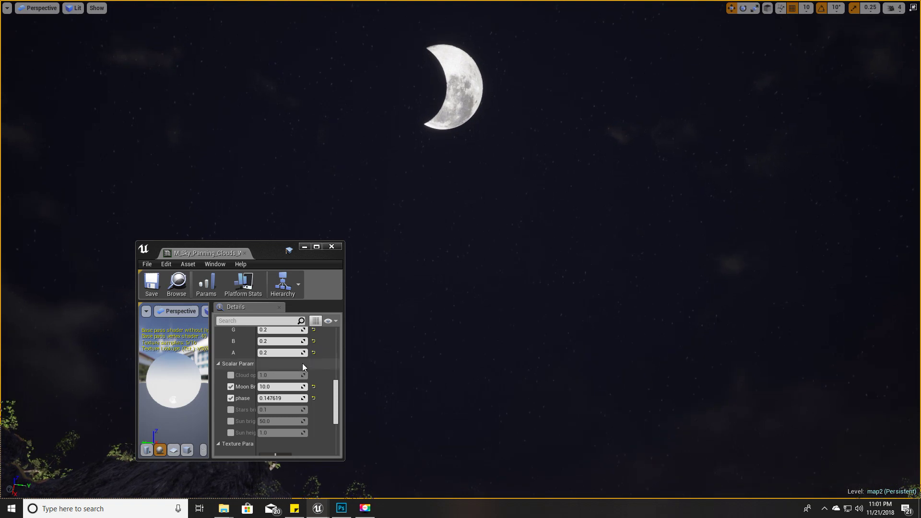
pyautogui.moveTo(274, 398); pyautogui.dragTo(282, 399)
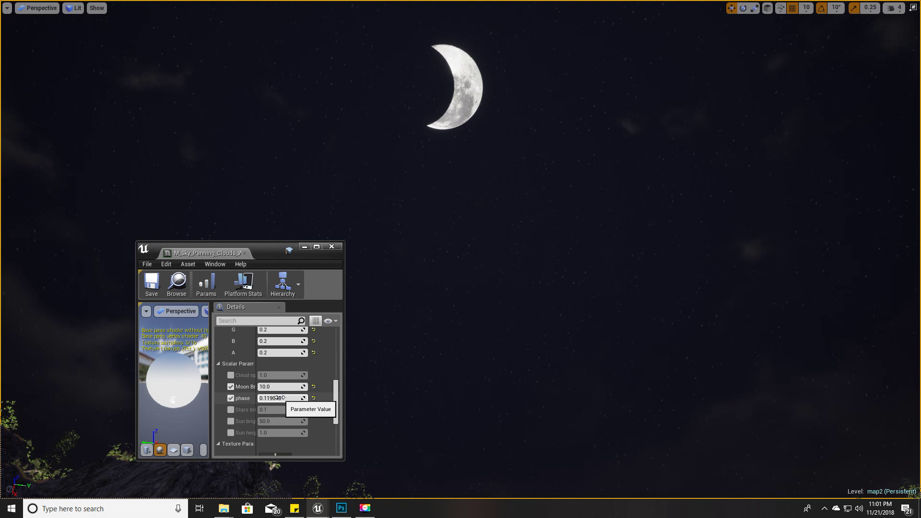
pyautogui.moveTo(339, 393); pyautogui.dragTo(338, 398)
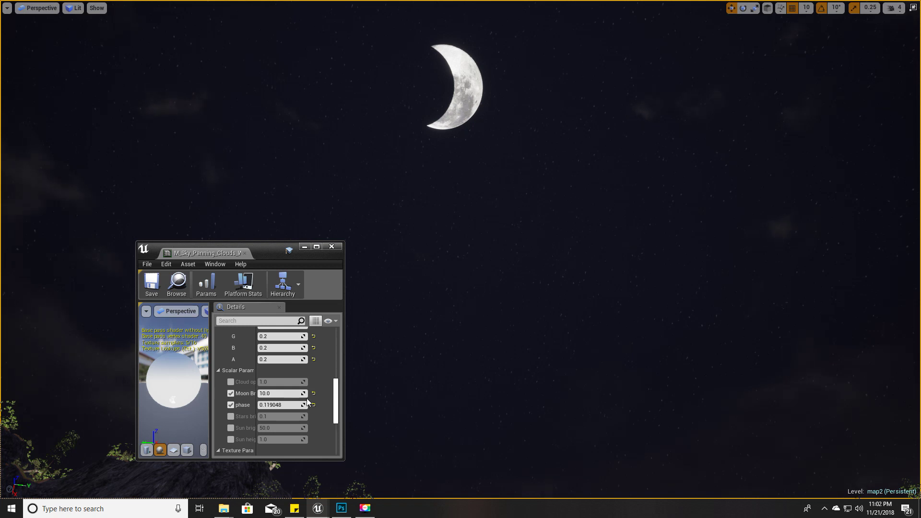
pyautogui.moveTo(281, 404)
pyautogui.mouseDown()
pyautogui.moveTo(295, 405)
pyautogui.moveTo(273, 404)
pyautogui.moveTo(284, 404)
pyautogui.mouseUp()
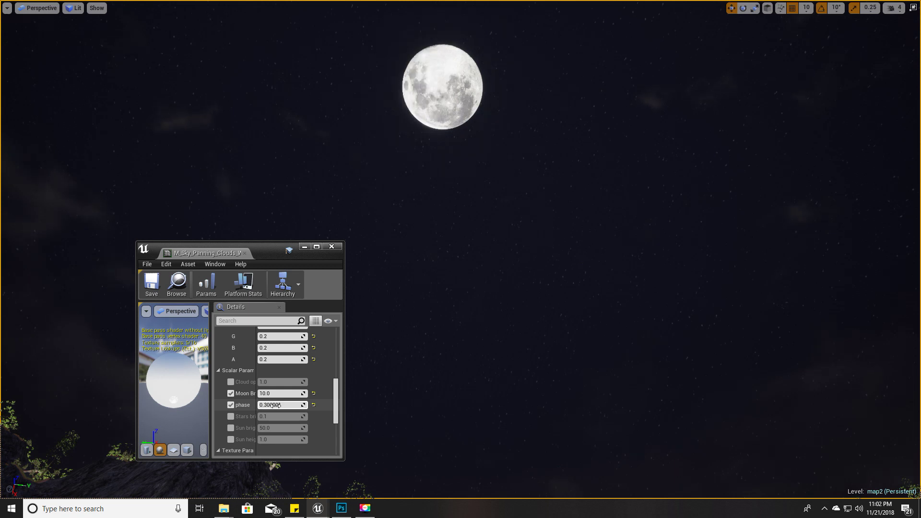
pyautogui.moveTo(277, 405); pyautogui.dragTo(260, 404)
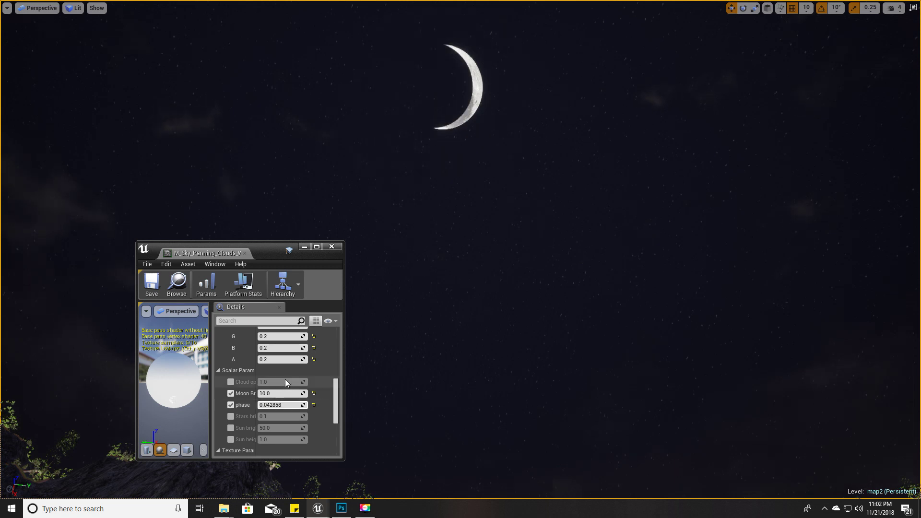
# - Close the material instance, exit fullscreen, and open M_Sky_Panning_Clouds in the Material Editor
pyautogui.click(332, 248)
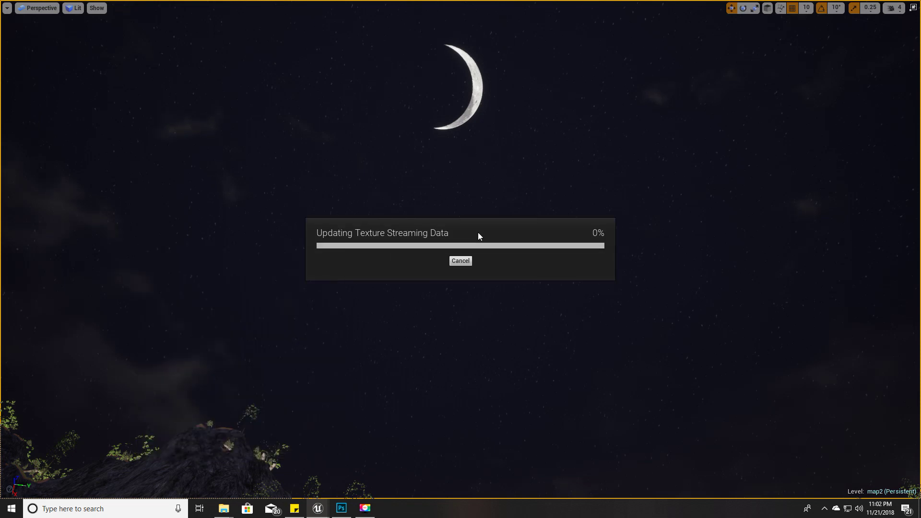
pyautogui.moveTo(308, 181); pyautogui.dragTo(310, 173, button='right')
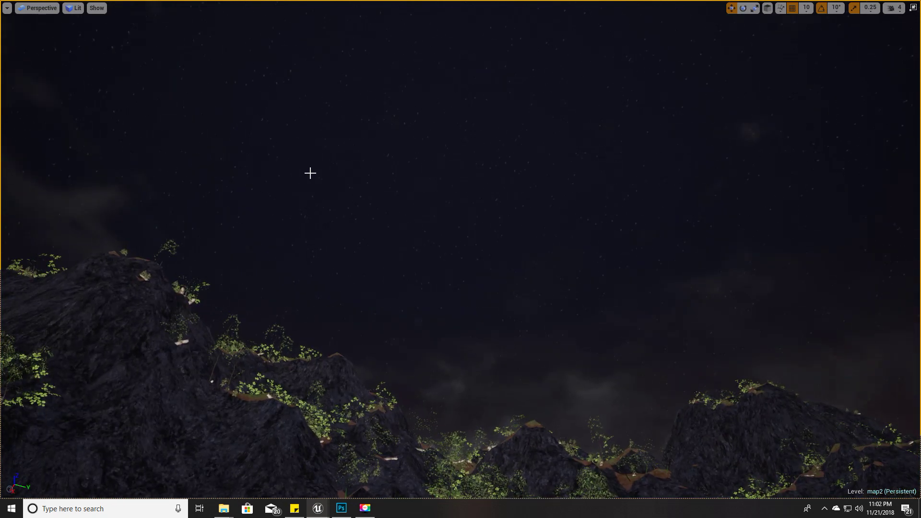
pyautogui.press('F11')
pyautogui.doubleClick(314, 454)
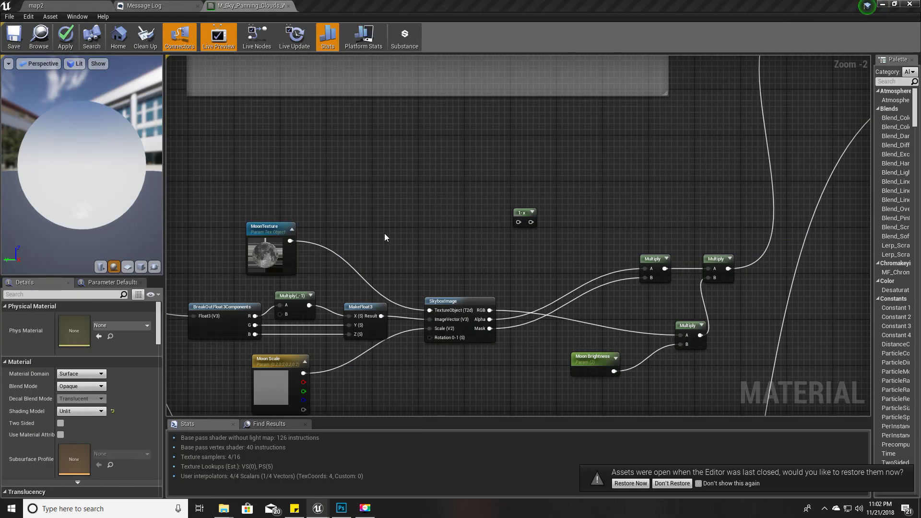
# - Apply the M_Sky_Panning_Clouds changes to the original material and return to map2
pyautogui.hotkey('alt', 'Tab')
pyautogui.moveTo(432, 252)
pyautogui.mouseDown(button='right')
pyautogui.moveTo(431, 324)
pyautogui.moveTo(432, 252)
pyautogui.mouseUp(button='right')
pyautogui.click(252, 6)
pyautogui.scroll(-1, 473, 206)
pyautogui.moveTo(505, 178); pyautogui.dragTo(403, 217, button='right')
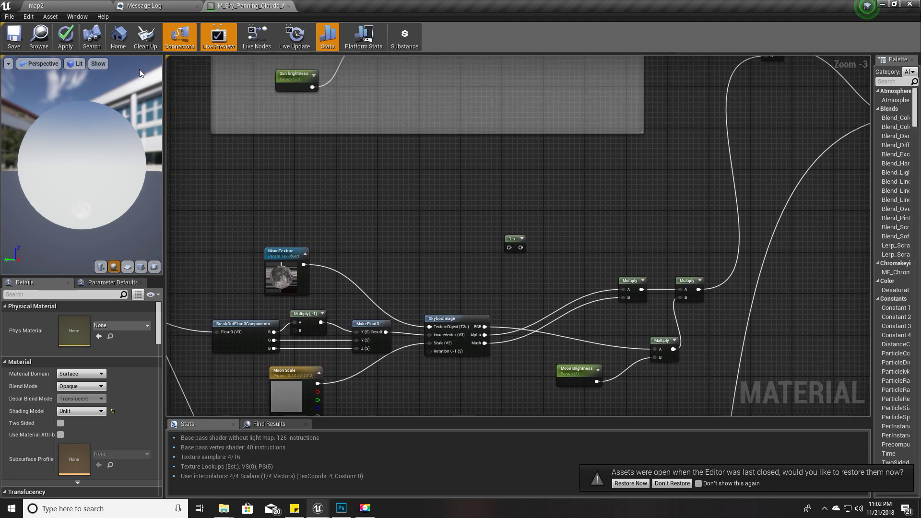
pyautogui.click(65, 36)
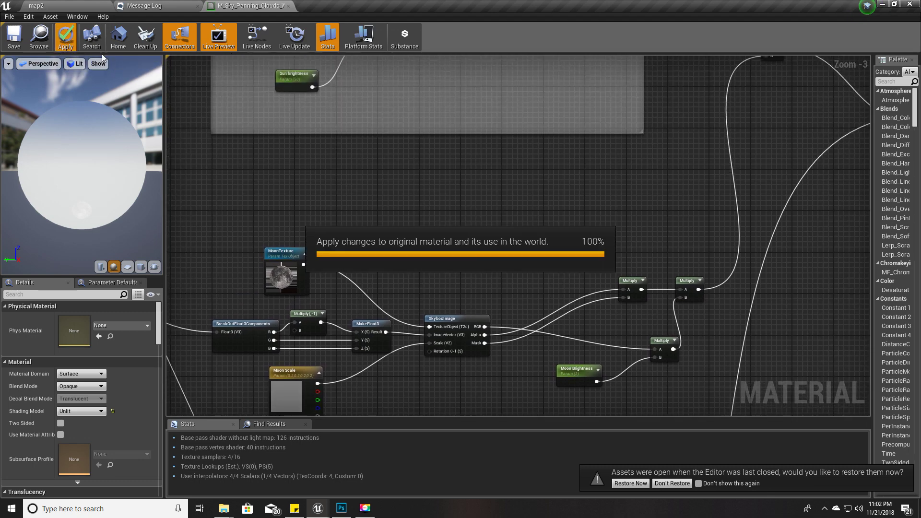
pyautogui.click(56, 5)
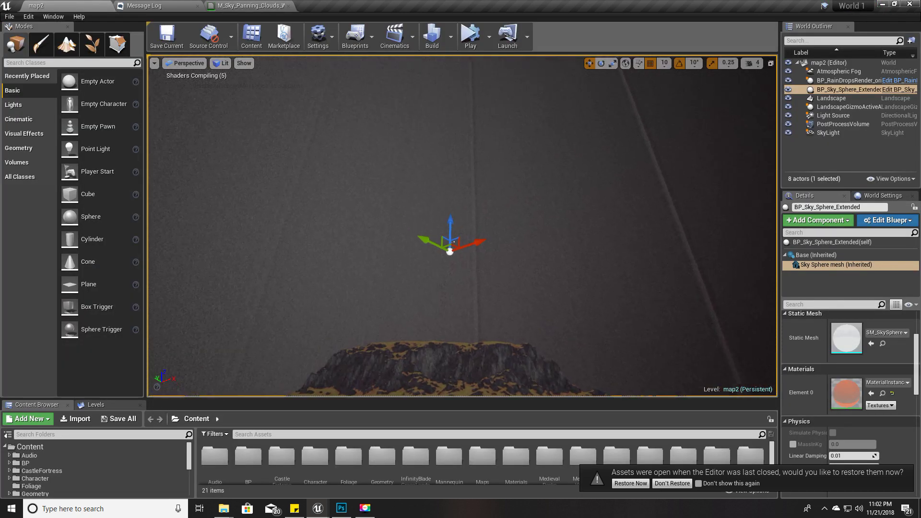
# - Delete the 1-x node from the sky material graph, then view the moon in map2
pyautogui.click(245, 5)
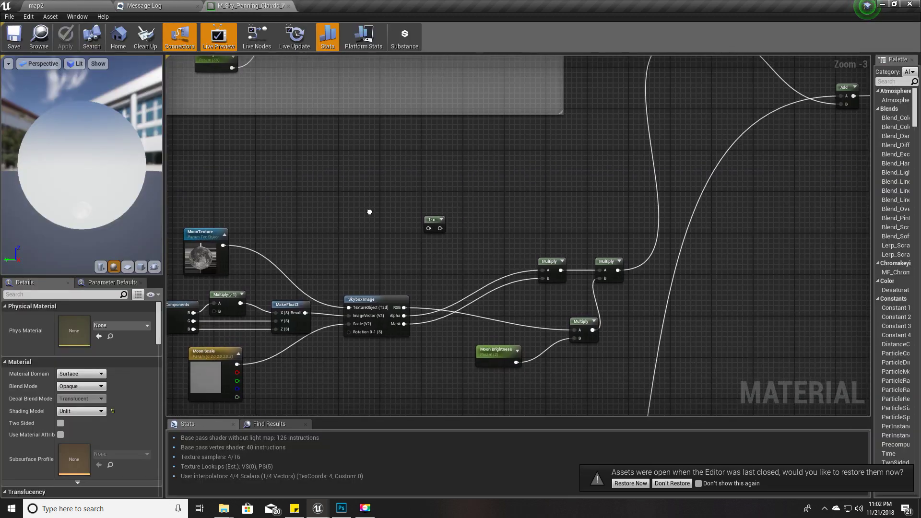
pyautogui.scroll(-4, 391, 214)
pyautogui.scroll(1, 407, 216)
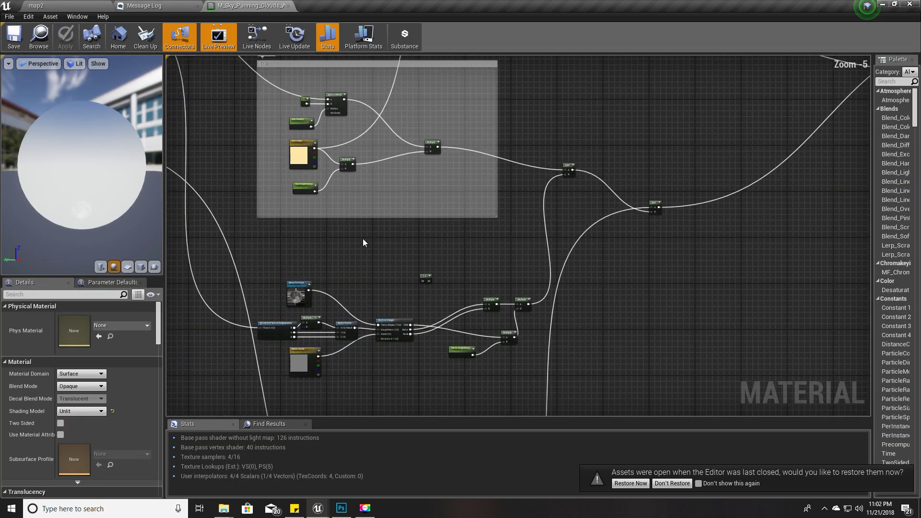
pyautogui.scroll(3, 402, 167)
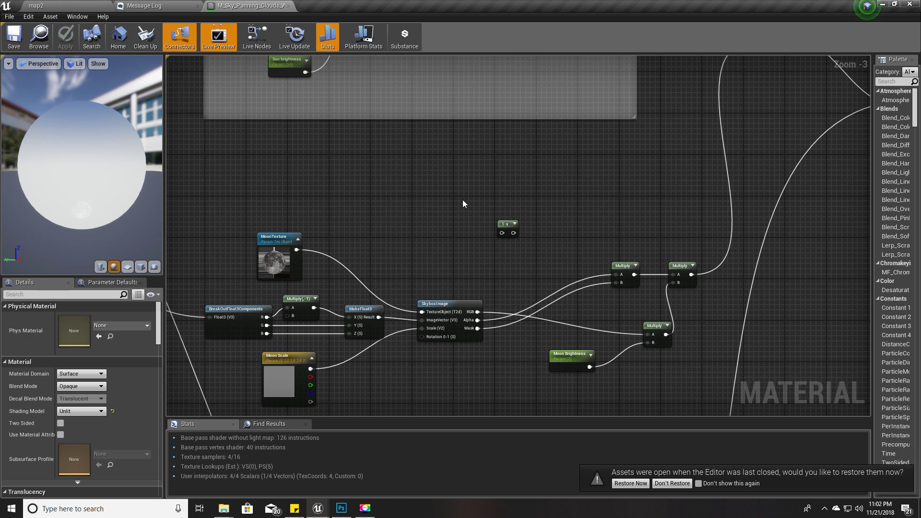
pyautogui.click(508, 228)
pyautogui.press('Delete')
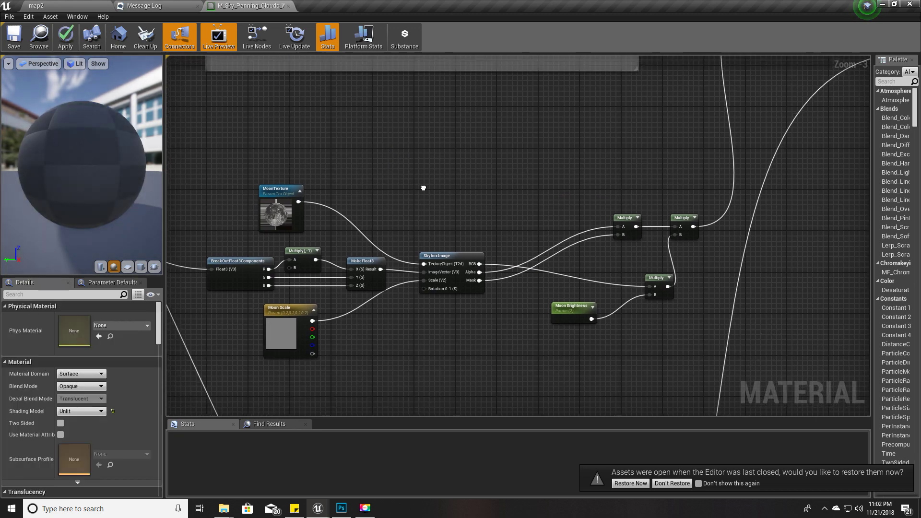
pyautogui.moveTo(421, 238)
pyautogui.mouseDown(button='right')
pyautogui.moveTo(439, 191)
pyautogui.moveTo(461, 206)
pyautogui.mouseUp(button='right')
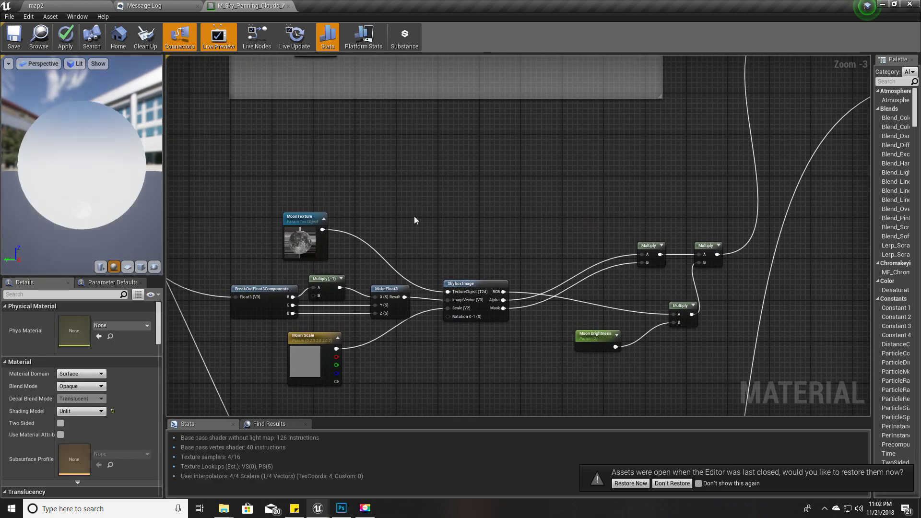
pyautogui.moveTo(353, 176)
pyautogui.mouseDown(button='right')
pyautogui.moveTo(376, 187)
pyautogui.moveTo(348, 203)
pyautogui.mouseUp(button='right')
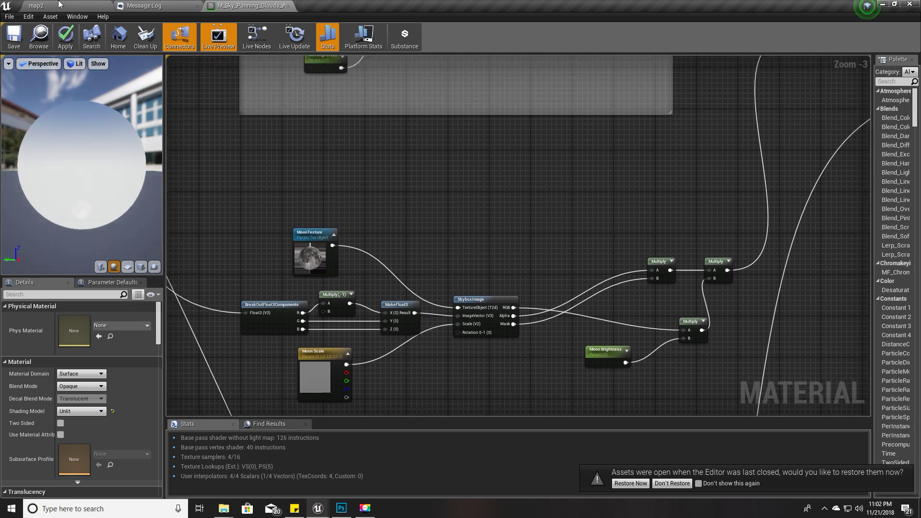
pyautogui.click(36, 5)
pyautogui.moveTo(460, 216); pyautogui.dragTo(460, 274, button='right')
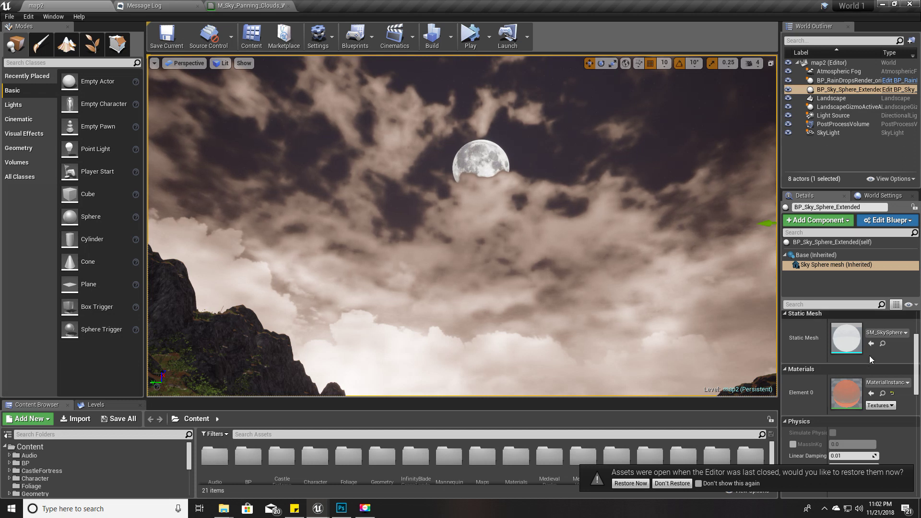
pyautogui.scroll(3, 870, 359)
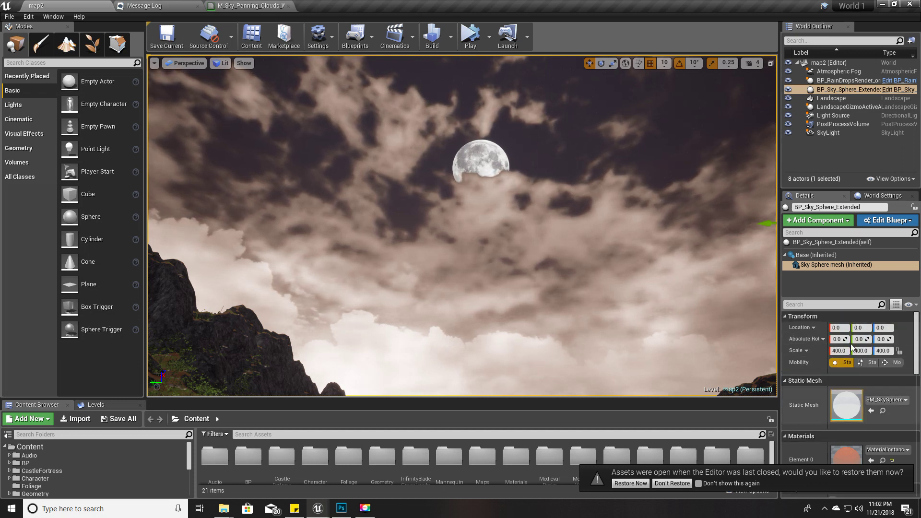
# - Set BP_Sky_Sphere_Extended's Cloud Opacity to 0.997241 and Time to 1.656052
pyautogui.click(831, 242)
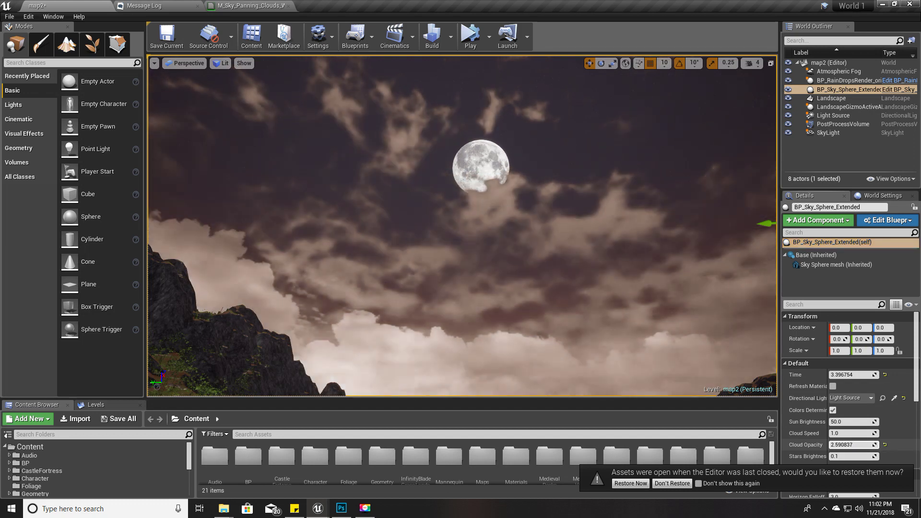
pyautogui.moveTo(860, 445); pyautogui.dragTo(841, 445)
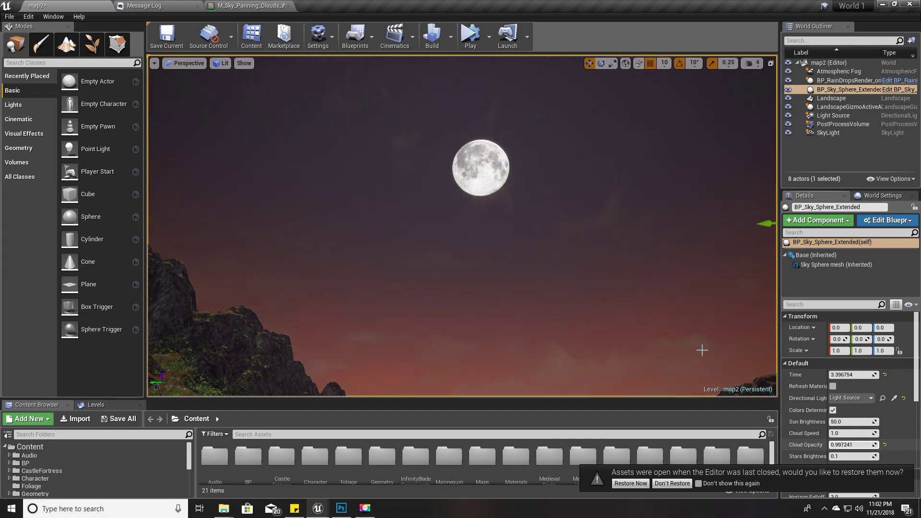
pyautogui.moveTo(702, 350); pyautogui.dragTo(446, 274, button='right')
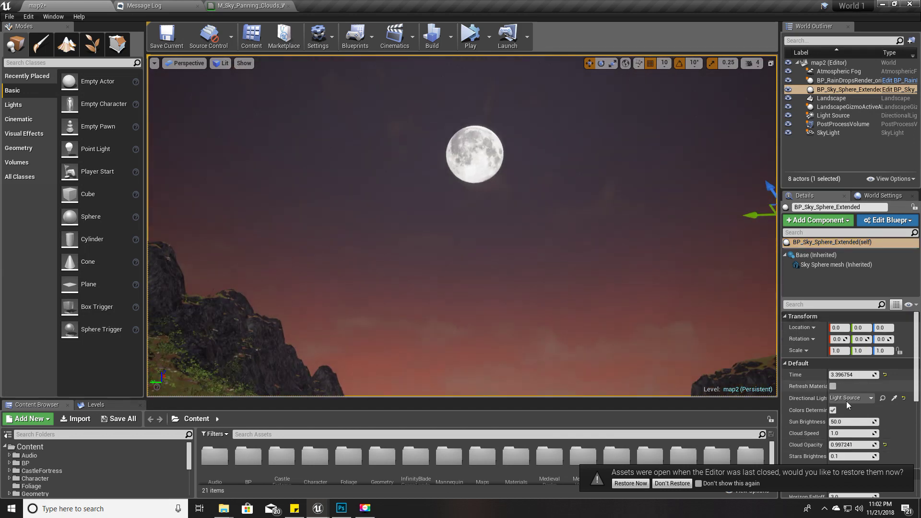
pyautogui.moveTo(852, 374)
pyautogui.mouseDown()
pyautogui.moveTo(837, 374)
pyautogui.moveTo(848, 374)
pyautogui.mouseUp()
pyautogui.moveTo(460, 230); pyautogui.dragTo(503, 216, button='right')
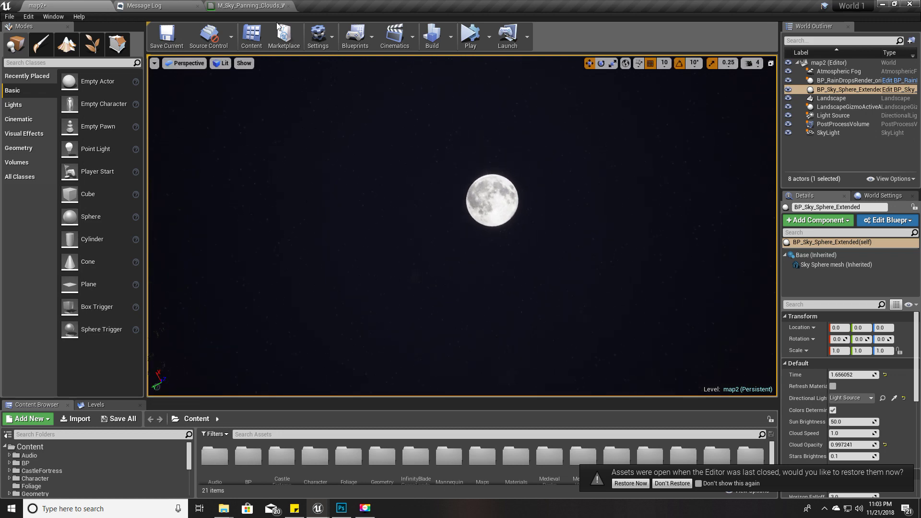
pyautogui.click(250, 5)
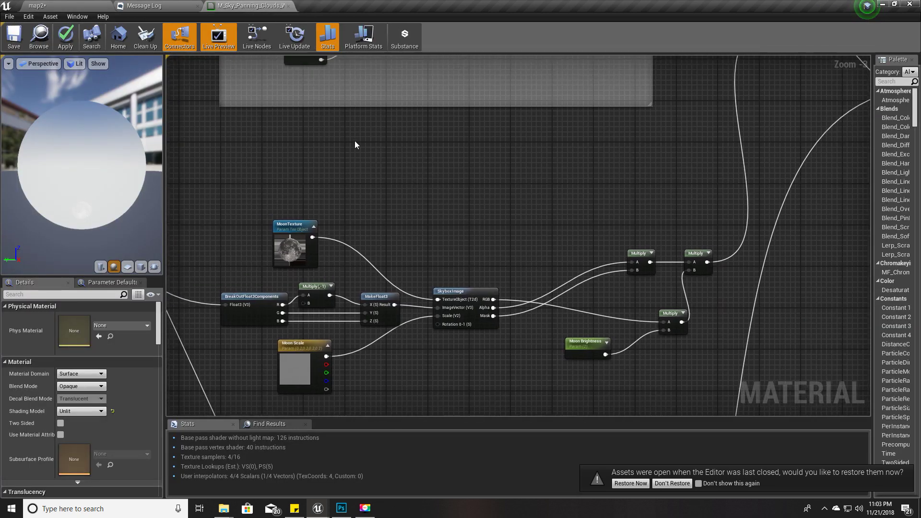
pyautogui.moveTo(413, 235); pyautogui.dragTo(412, 243, button='right')
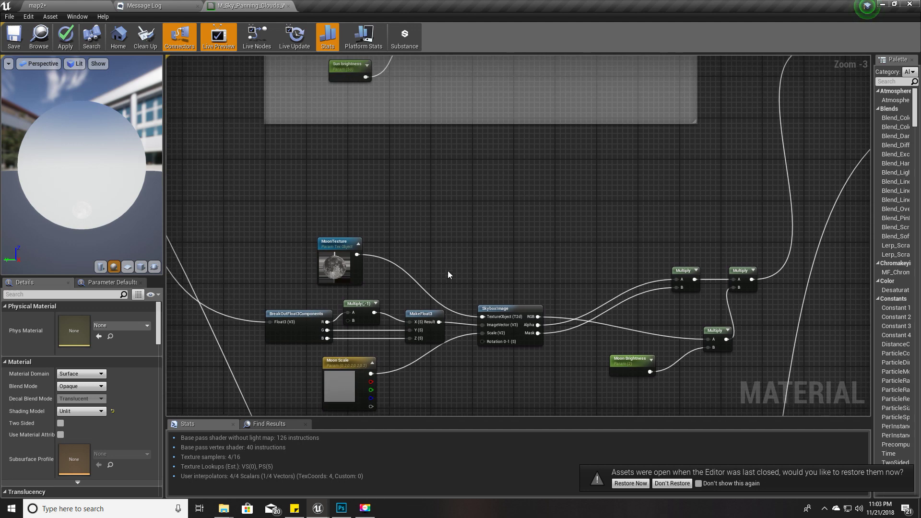
pyautogui.moveTo(447, 271); pyautogui.dragTo(432, 248, button='right')
pyautogui.scroll(1, 452, 238)
pyautogui.scroll(1, 452, 234)
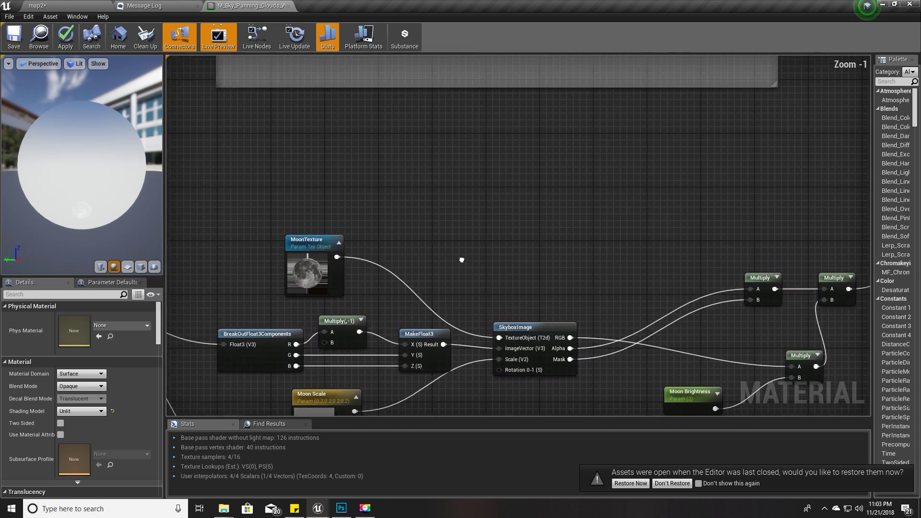
pyautogui.moveTo(570, 337); pyautogui.dragTo(610, 299)
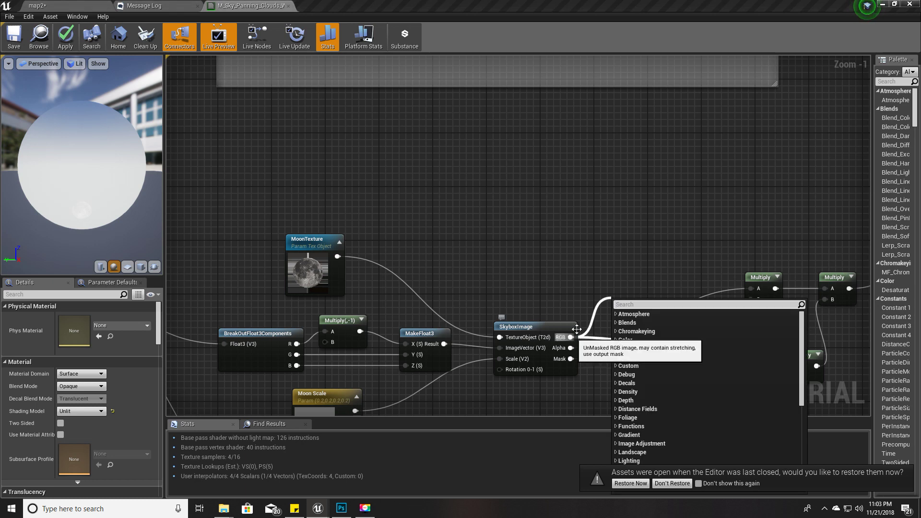
pyautogui.press('Escape')
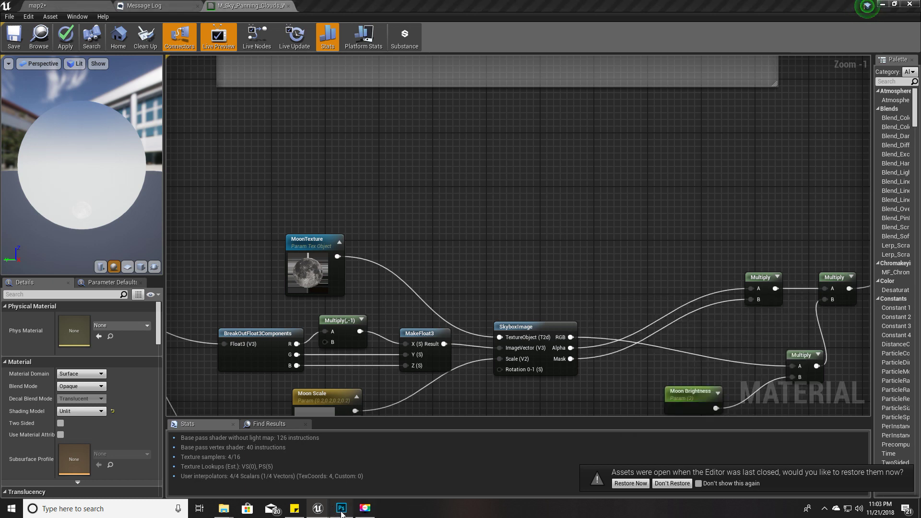
pyautogui.click(340, 508)
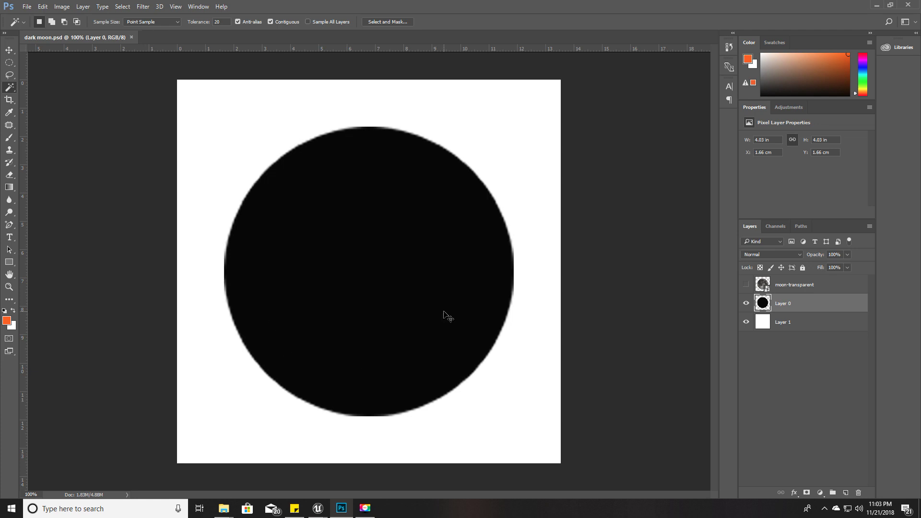
pyautogui.hotkey('alt', 'Tab')
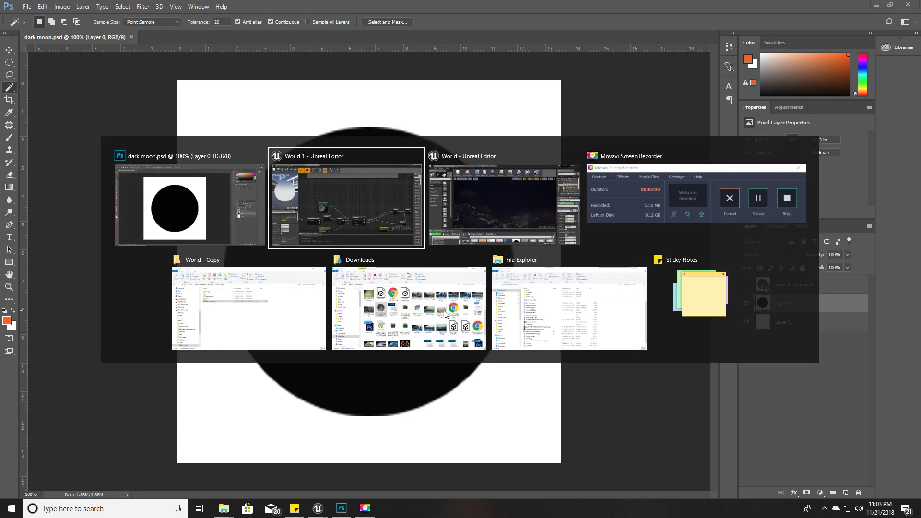
# - Enlarge the Content Browser and select the MoonTexture node in the sky material
pyautogui.hotkey('alt', 'Tab')
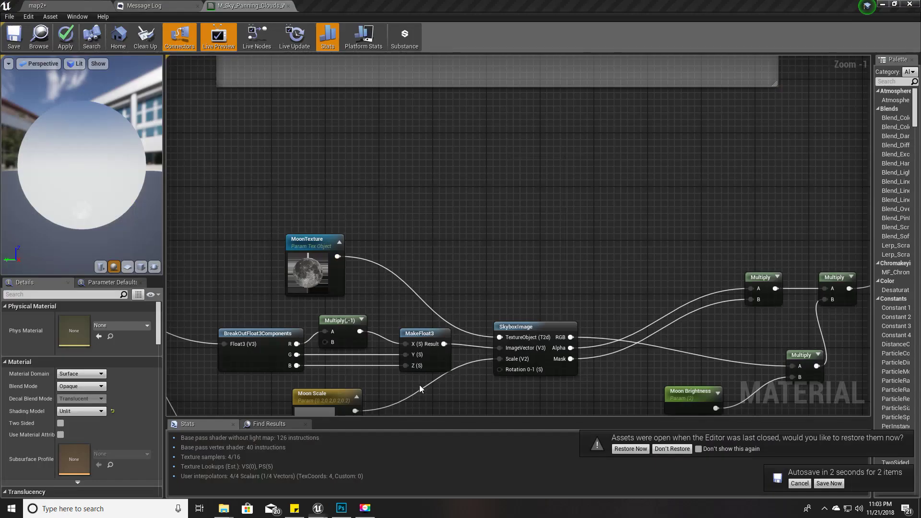
pyautogui.hotkey('alt', 'Tab')
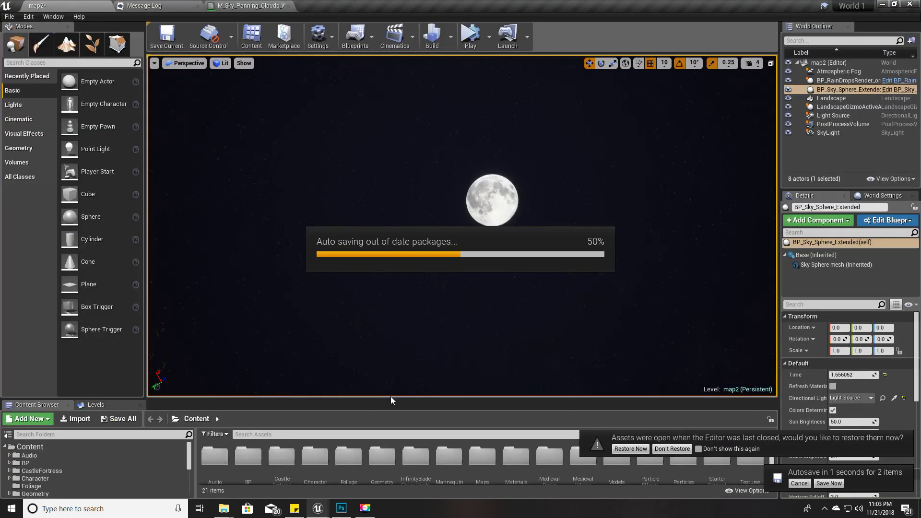
pyautogui.moveTo(392, 396); pyautogui.dragTo(388, 301)
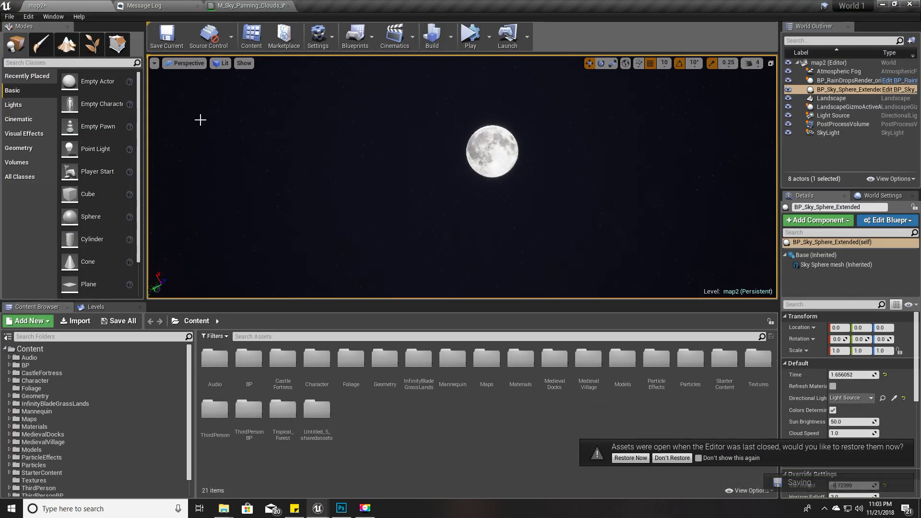
pyautogui.hotkey('alt', 'Tab')
pyautogui.click(310, 272)
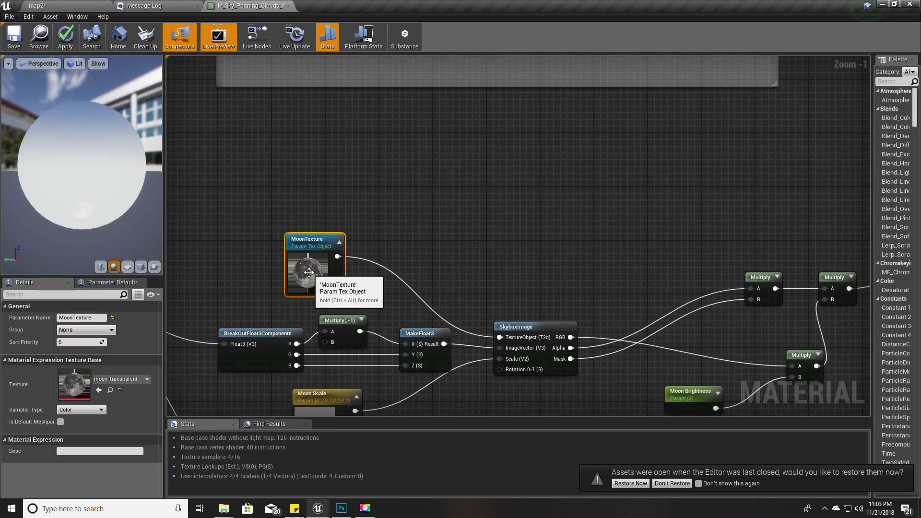
# - Browse to the dark_moon texture in EngineSky and drag it toward the material editor tab
pyautogui.click(110, 390)
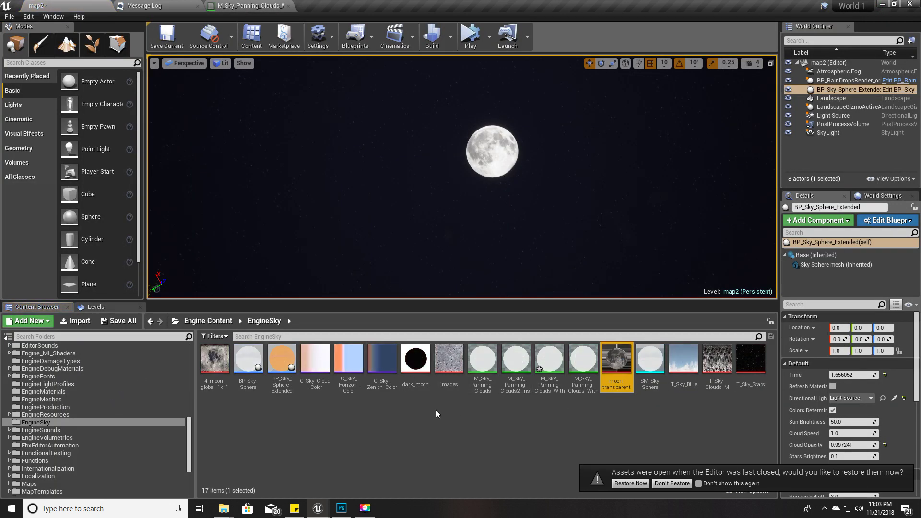
pyautogui.click(512, 412)
pyautogui.click(415, 360)
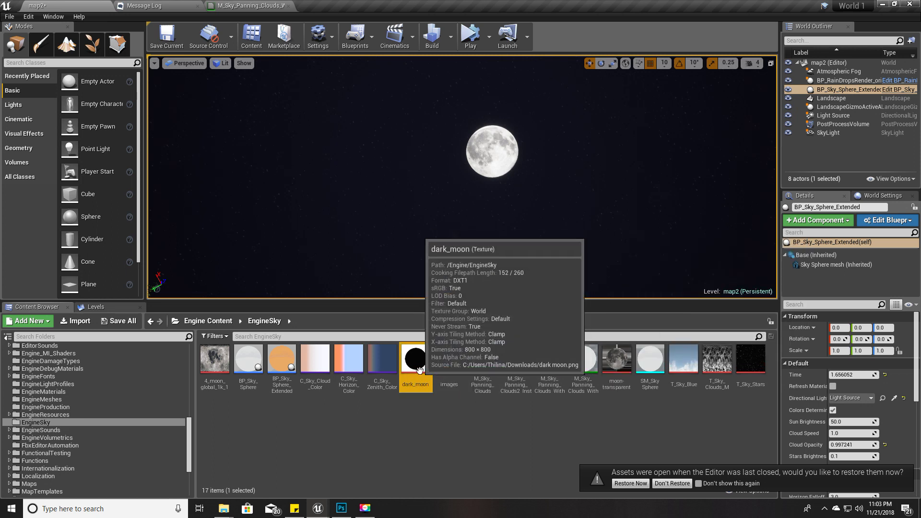
pyautogui.click(250, 5)
pyautogui.click(37, 6)
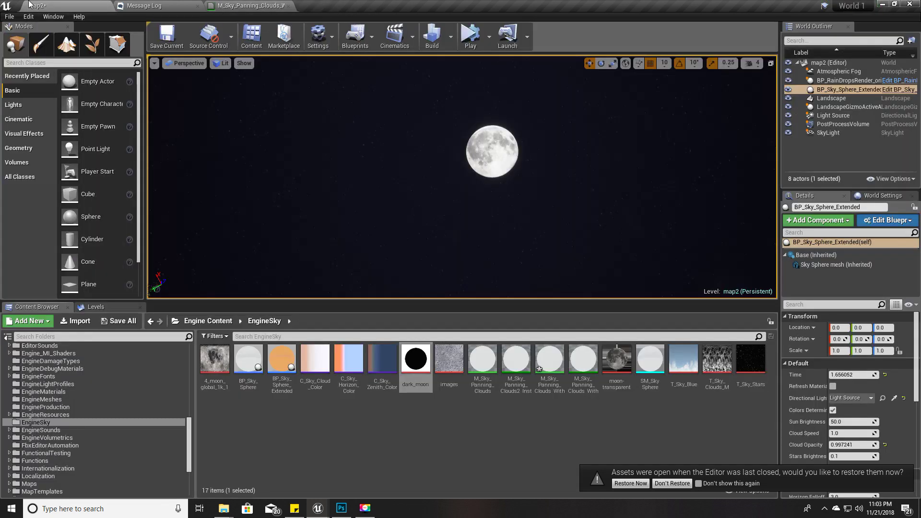
pyautogui.moveTo(415, 359); pyautogui.dragTo(227, 5)
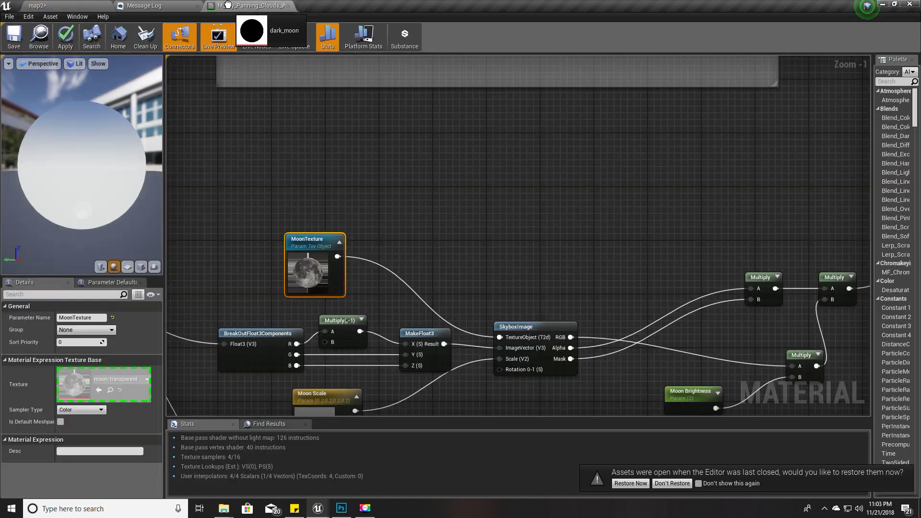
# - Drop dark_moon as a Texture Sample above MoonTexture and wrap the moon nodes in a 'Moon' comment
pyautogui.moveTo(228, 6); pyautogui.dragTo(293, 133)
pyautogui.moveTo(413, 223); pyautogui.dragTo(402, 165, button='right')
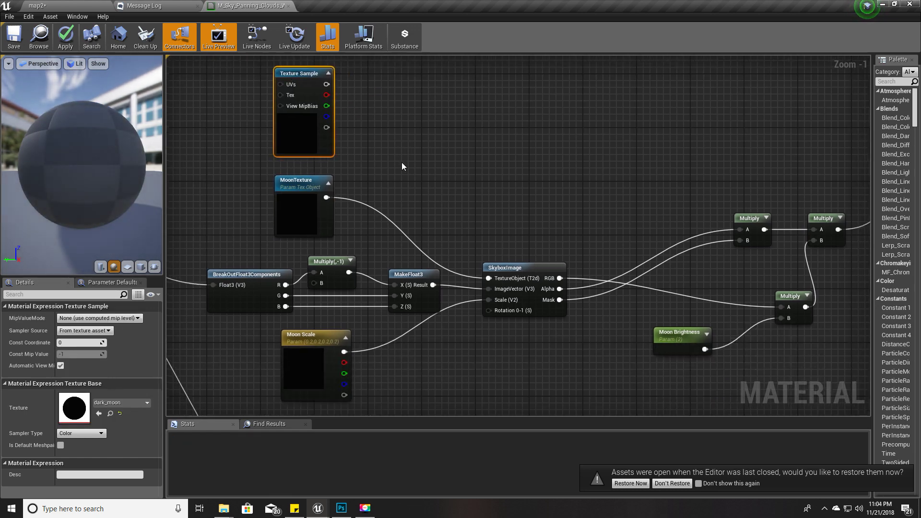
pyautogui.scroll(-2, 402, 165)
pyautogui.scroll(-1, 393, 187)
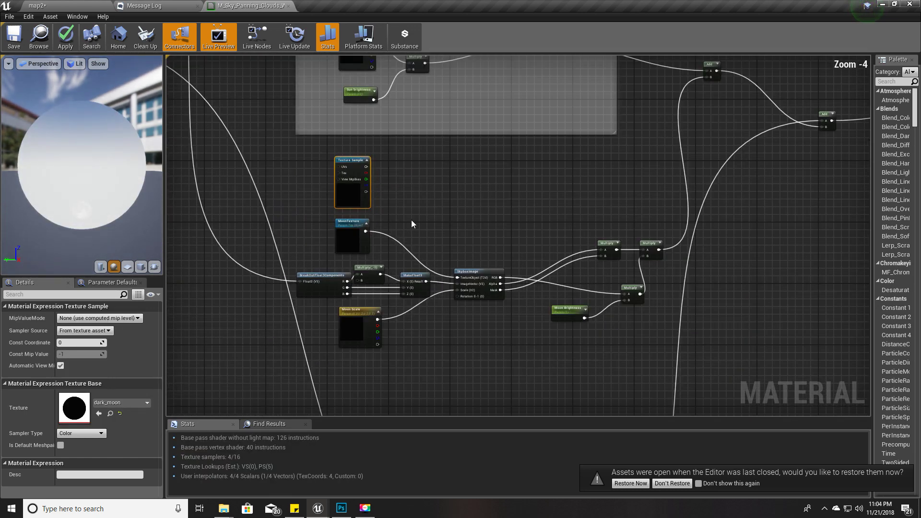
pyautogui.moveTo(411, 219); pyautogui.dragTo(660, 383)
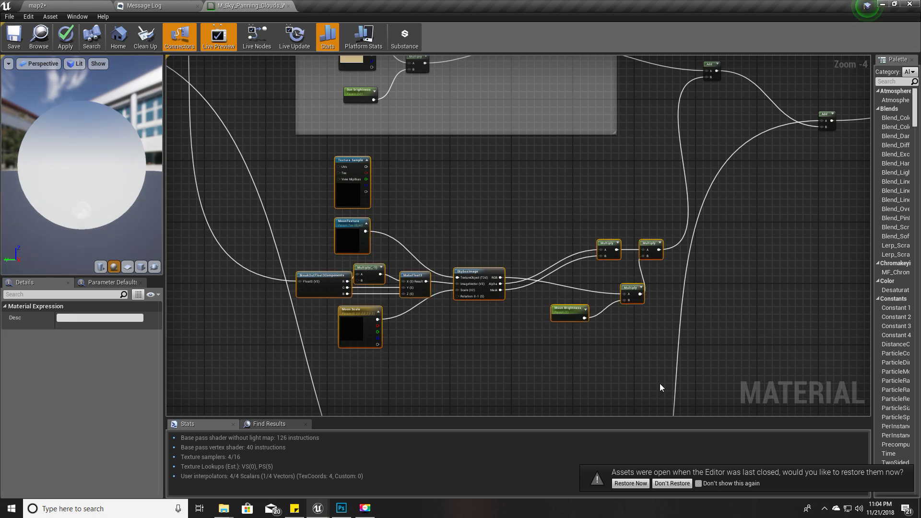
pyautogui.press('c')
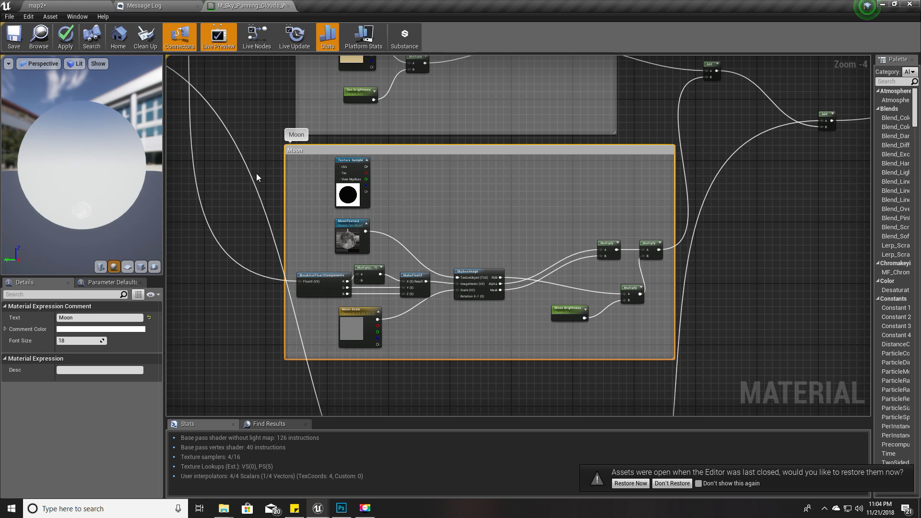
pyautogui.scroll(1, 256, 176)
pyautogui.moveTo(638, 319); pyautogui.dragTo(569, 324, button='right')
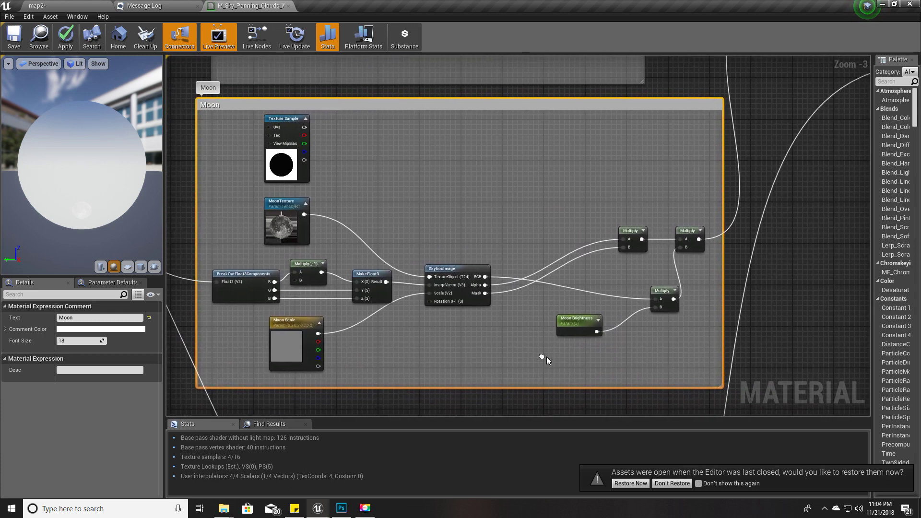
pyautogui.moveTo(239, 106); pyautogui.dragTo(300, 140, button='right')
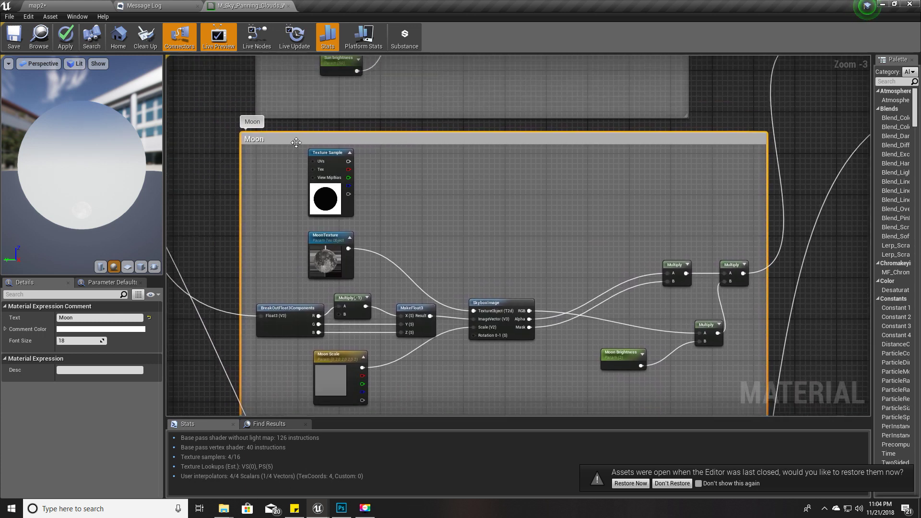
pyautogui.moveTo(199, 214); pyautogui.dragTo(197, 167, button='right')
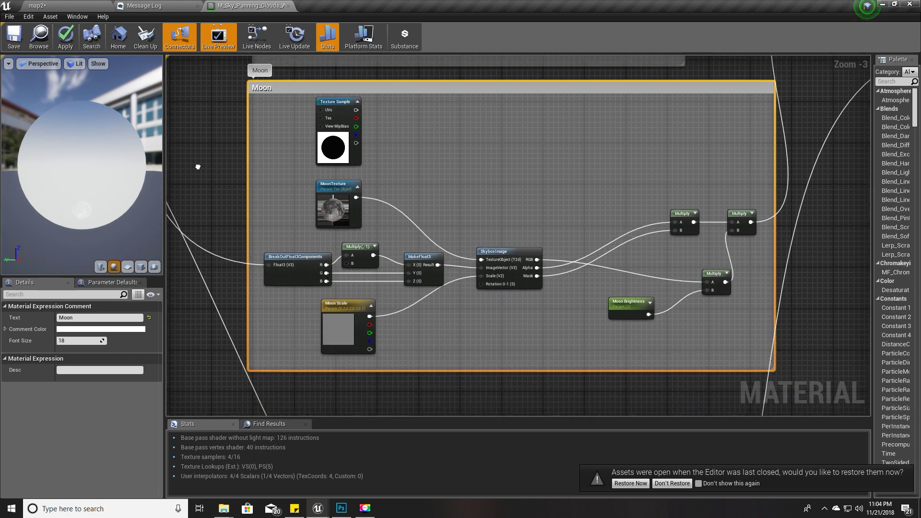
pyautogui.scroll(-1, 260, 221)
pyautogui.scroll(1, 323, 266)
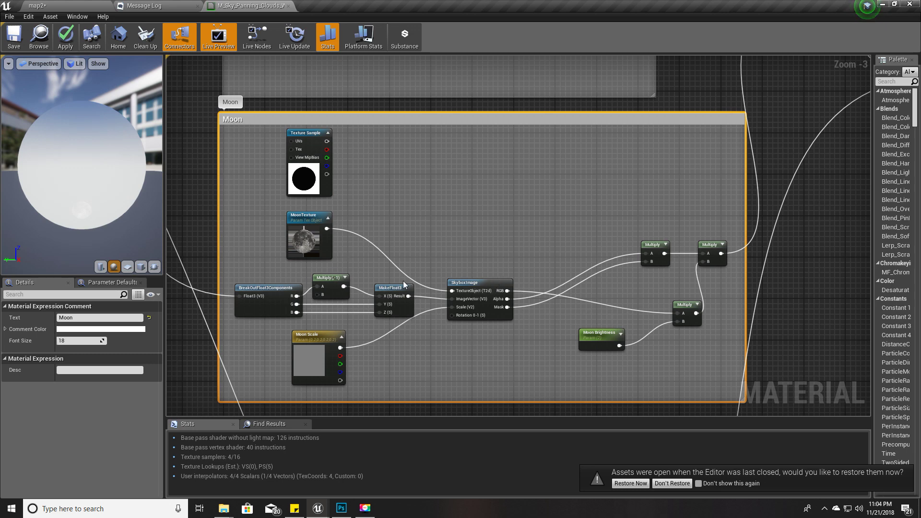
pyautogui.moveTo(403, 286); pyautogui.dragTo(450, 286, button='right')
pyautogui.scroll(-1, 450, 285)
pyautogui.scroll(-1, 438, 290)
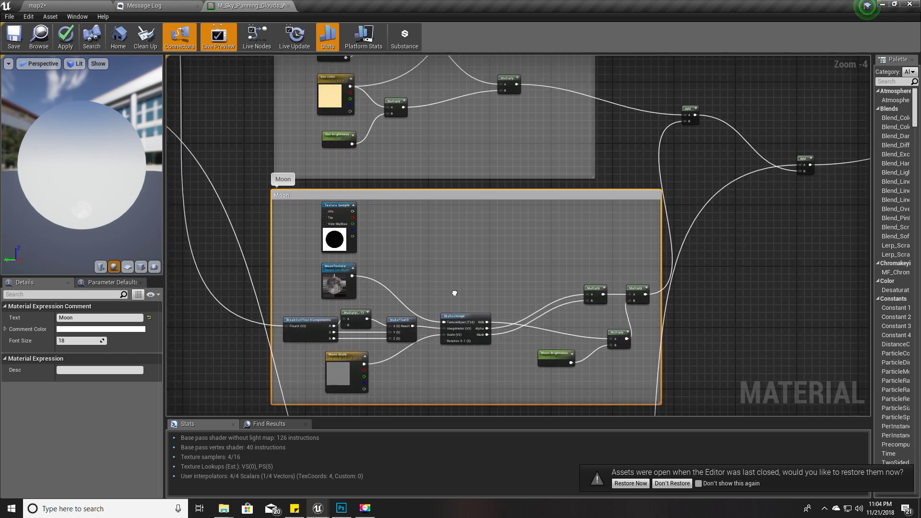
pyautogui.scroll(1, 404, 273)
pyautogui.scroll(1, 404, 273)
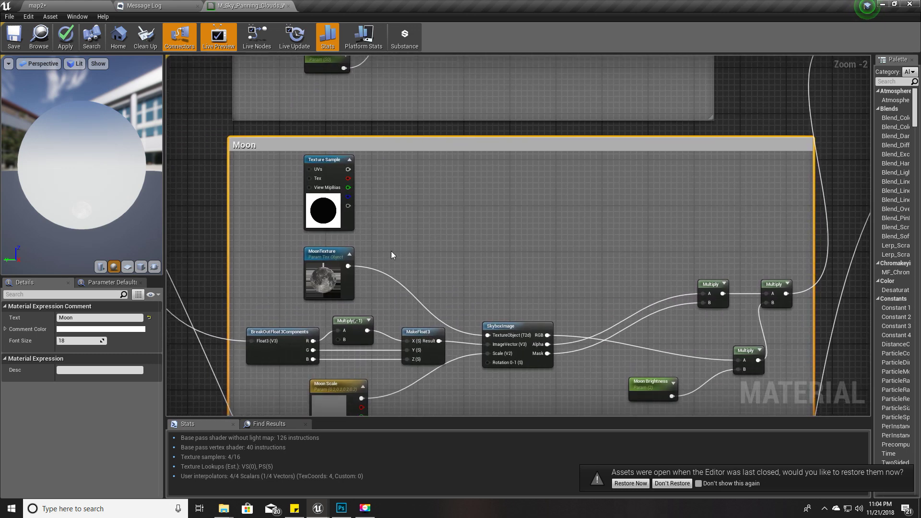
pyautogui.moveTo(390, 252); pyautogui.dragTo(411, 248, button='right')
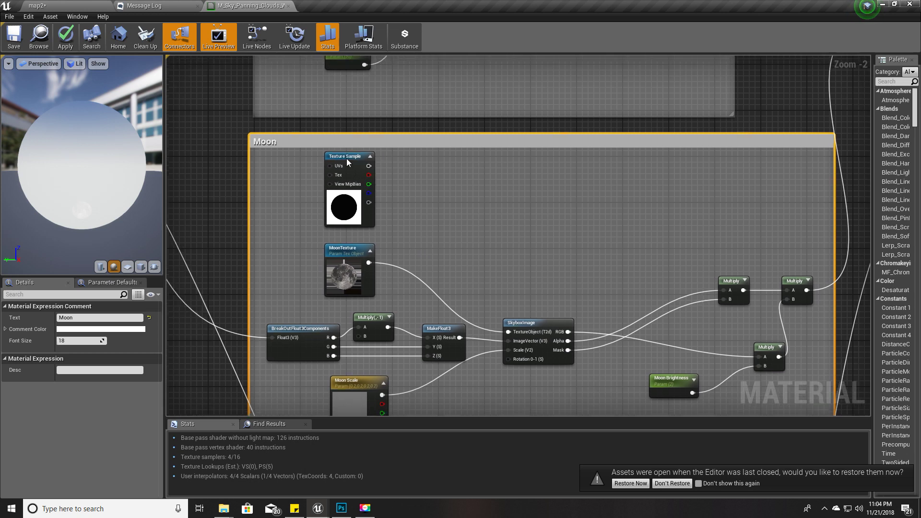
pyautogui.rightClick(346, 158)
# - Convert the dark_moon Texture Sample to a Texture Object, then select SkyboxImage and MakeFloat3
pyautogui.press('Escape')
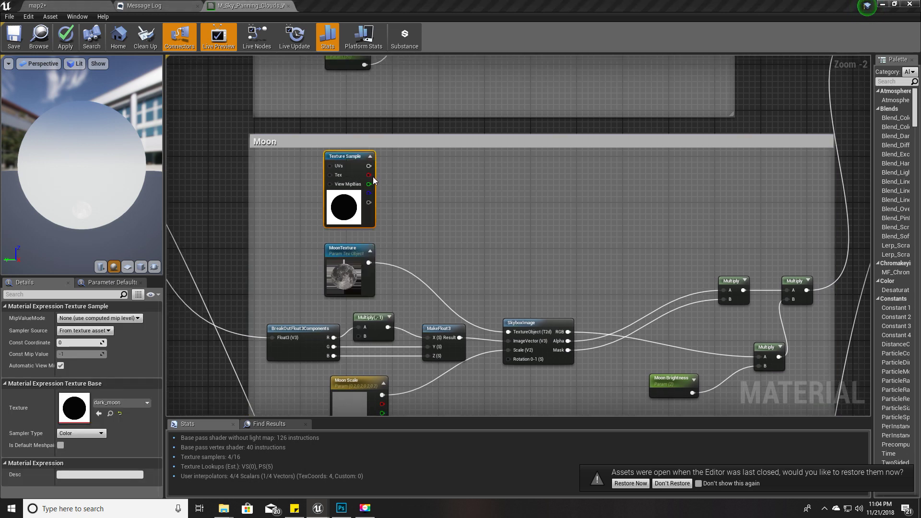
pyautogui.moveTo(441, 222)
pyautogui.mouseDown(button='right')
pyautogui.moveTo(424, 183)
pyautogui.moveTo(410, 189)
pyautogui.mouseUp(button='right')
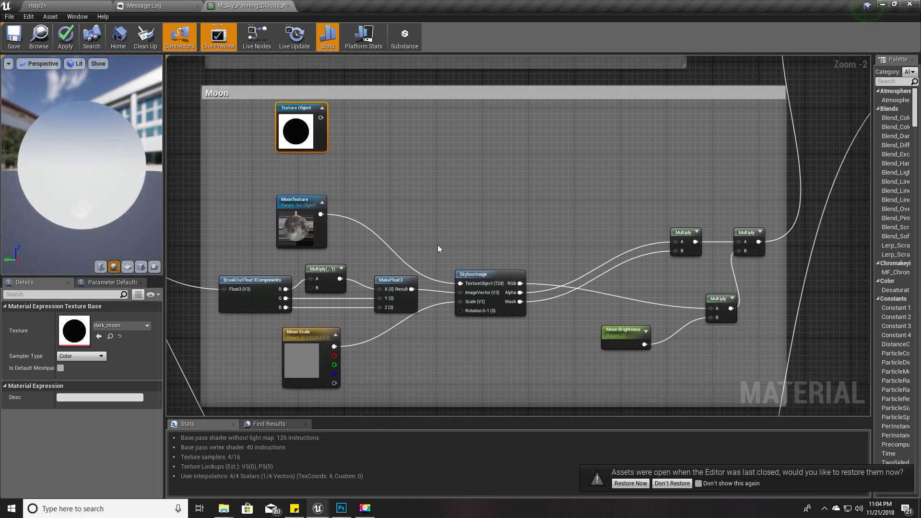
pyautogui.click(476, 274)
pyautogui.keyDown('ctrl'); pyautogui.click(392, 280); pyautogui.keyUp('ctrl')
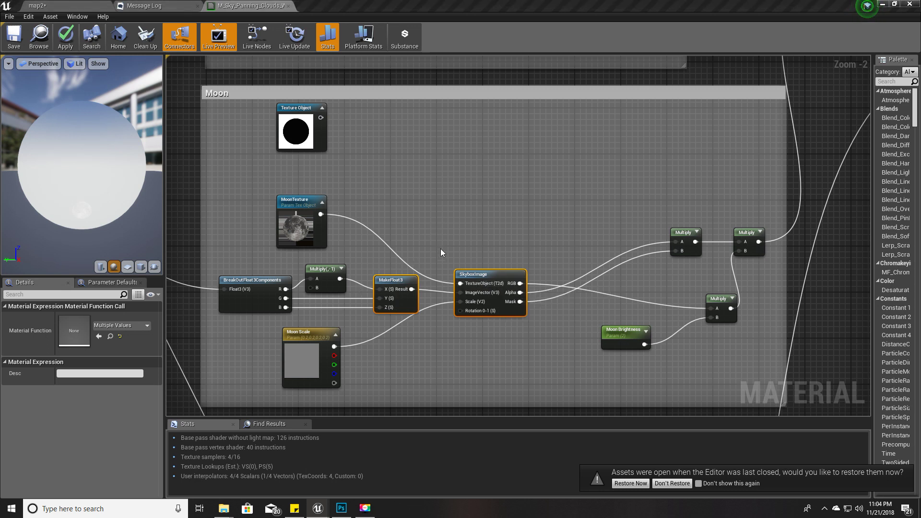
pyautogui.moveTo(440, 248); pyautogui.dragTo(447, 300, button='right')
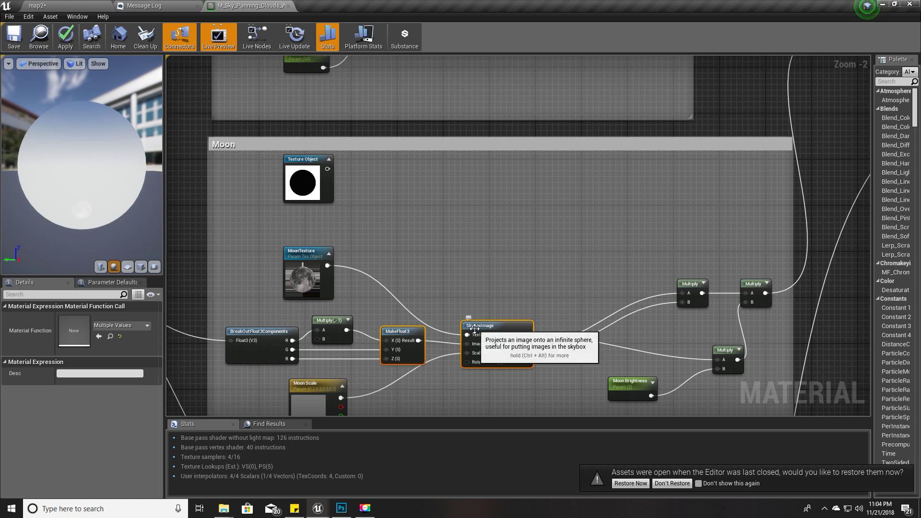
# - Duplicate SkyboxImage and MakeFloat3, wiring dark_moon into Tex and Moon Scale into Scale
pyautogui.hotkey('ctrl', 'w')
pyautogui.moveTo(496, 331); pyautogui.dragTo(516, 211)
pyautogui.moveTo(327, 168)
pyautogui.mouseDown()
pyautogui.moveTo(451, 221)
pyautogui.moveTo(482, 219)
pyautogui.mouseUp()
pyautogui.moveTo(439, 302); pyautogui.dragTo(427, 256, button='right')
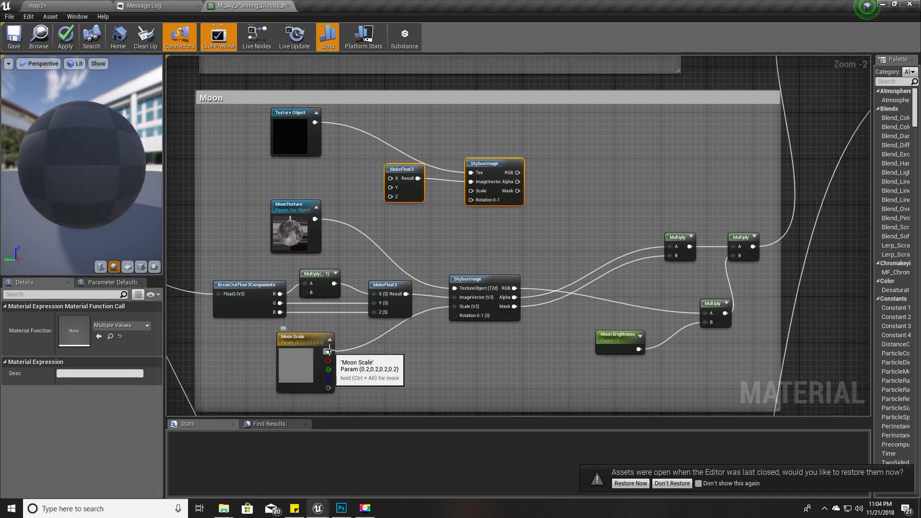
pyautogui.moveTo(328, 351); pyautogui.dragTo(472, 190)
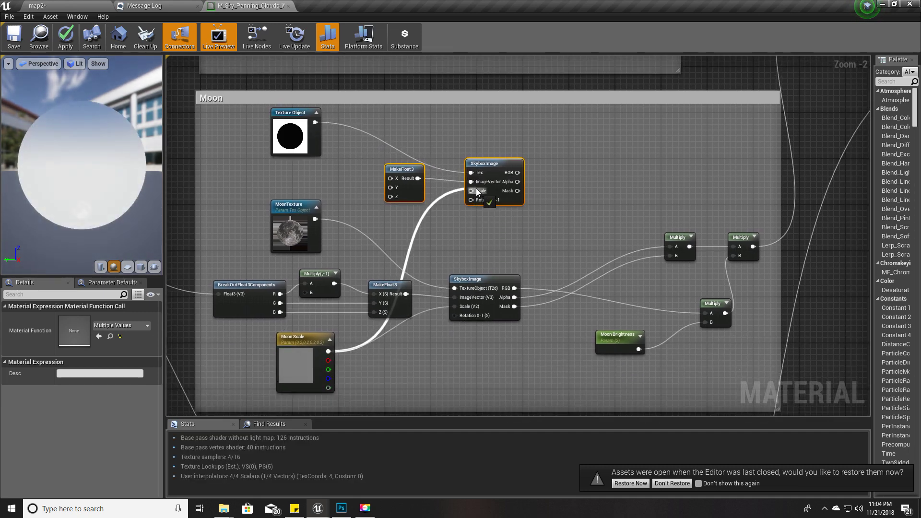
pyautogui.moveTo(504, 210); pyautogui.dragTo(446, 216, button='right')
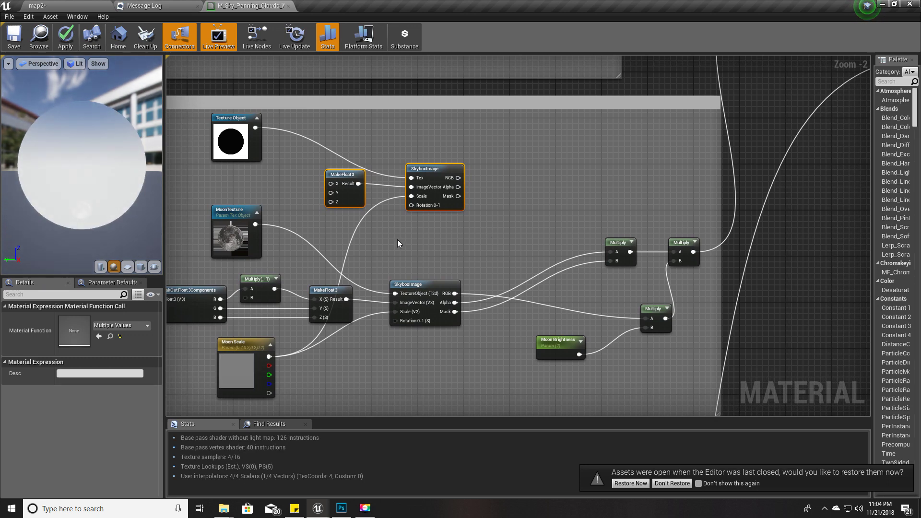
pyautogui.moveTo(397, 240); pyautogui.dragTo(440, 251, button='right')
pyautogui.moveTo(250, 196); pyautogui.dragTo(387, 225, button='right')
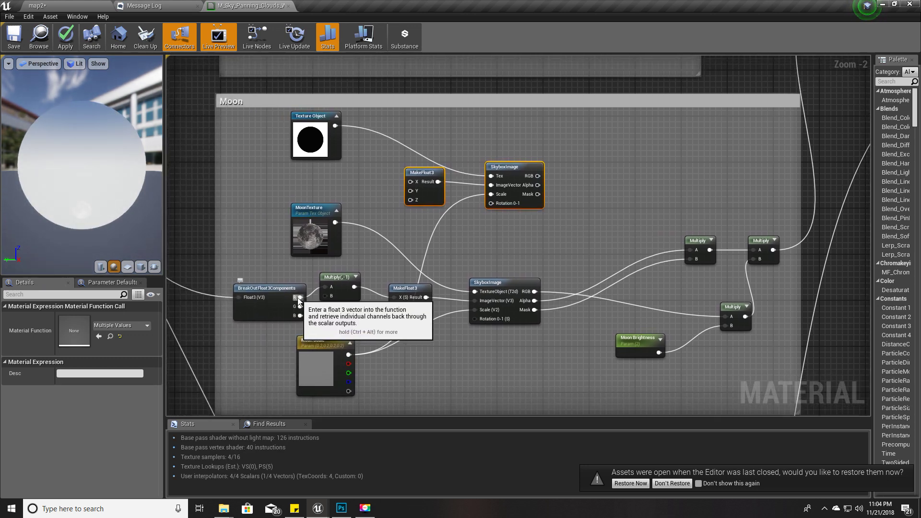
# - Connect the negated component, G and B to the new MakeFloat3's X, Y and Z
pyautogui.moveTo(353, 288); pyautogui.dragTo(394, 189)
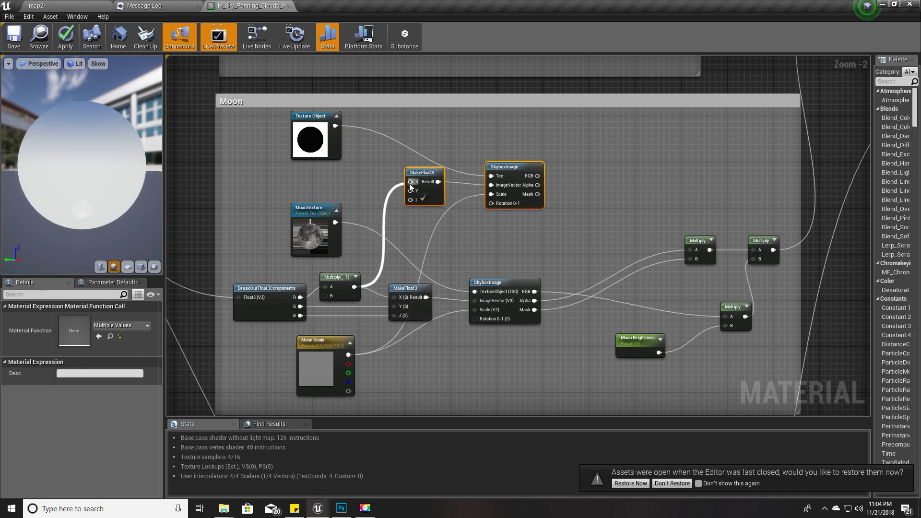
pyautogui.moveTo(410, 184); pyautogui.dragTo(410, 183)
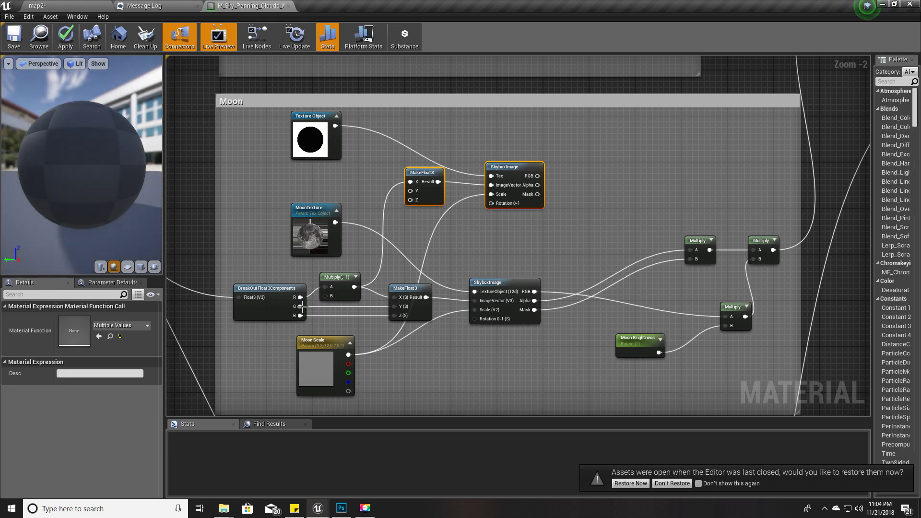
pyautogui.moveTo(301, 306); pyautogui.dragTo(409, 190)
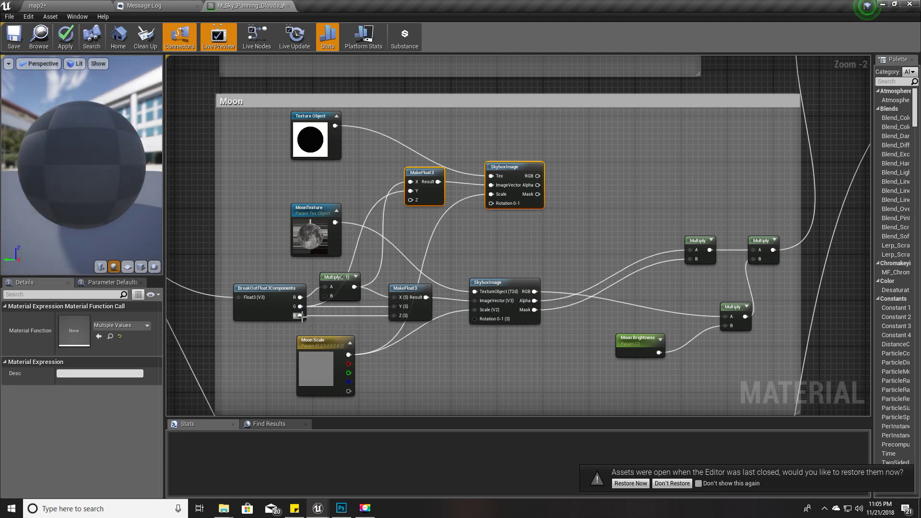
pyautogui.moveTo(299, 315); pyautogui.dragTo(411, 200)
pyautogui.moveTo(403, 220)
pyautogui.mouseDown(button='right')
pyautogui.moveTo(437, 252)
pyautogui.moveTo(449, 226)
pyautogui.mouseUp(button='right')
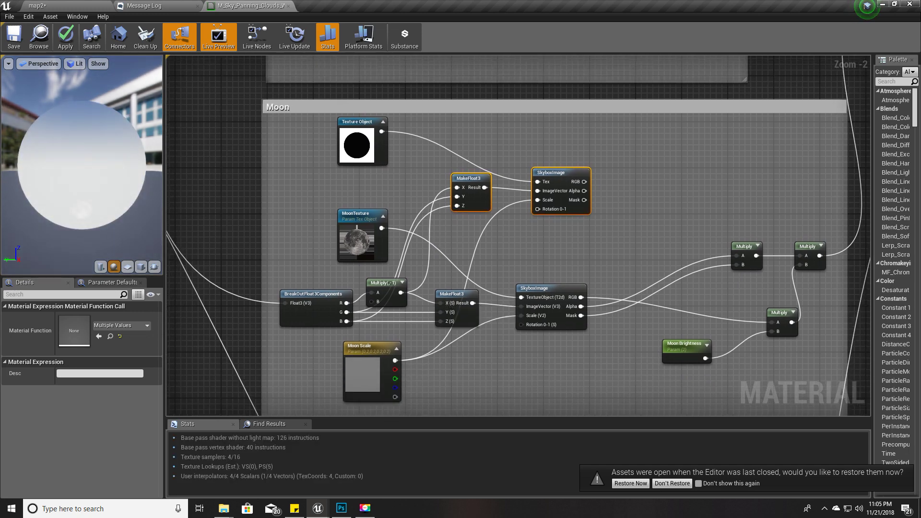
pyautogui.hotkey('alt', 'Tab')
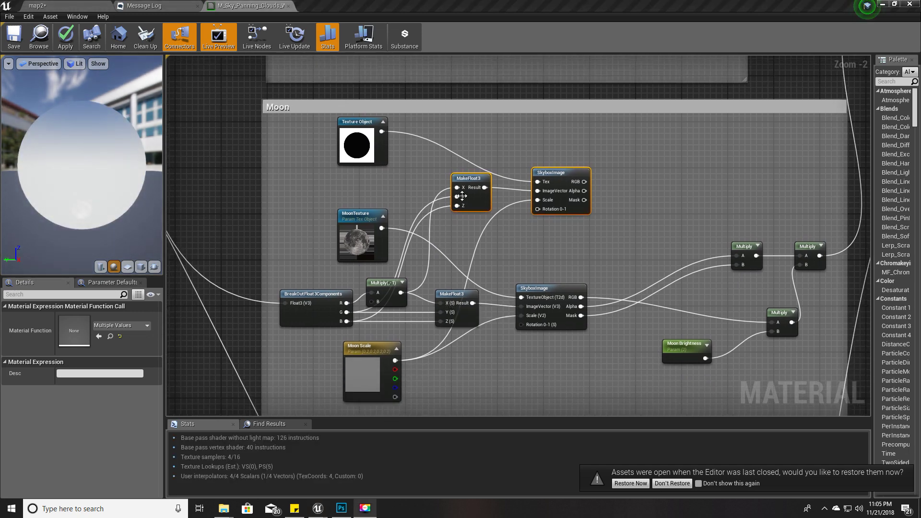
pyautogui.moveTo(457, 197)
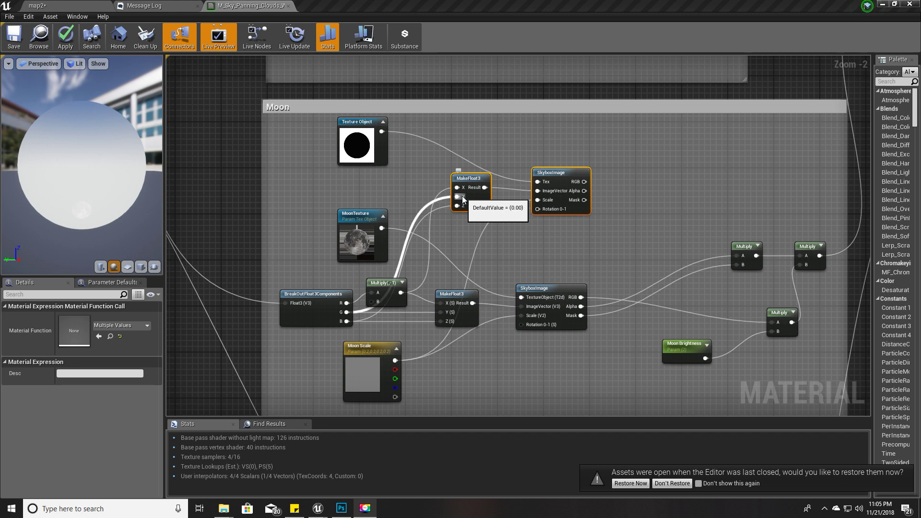
pyautogui.moveTo(463, 198); pyautogui.dragTo(401, 189)
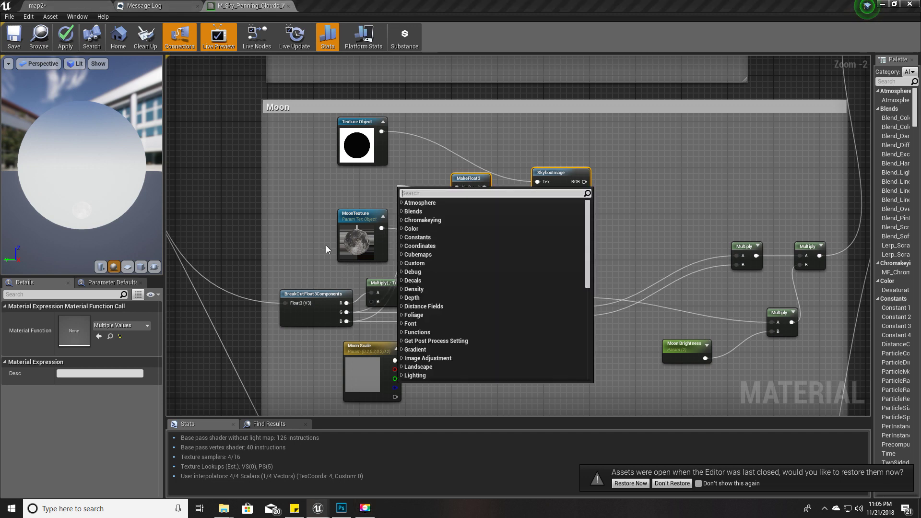
# - Create an Add node and feed a moon direction component into it
pyautogui.click(325, 245)
pyautogui.click(358, 220)
pyautogui.moveTo(356, 222); pyautogui.dragTo(357, 234)
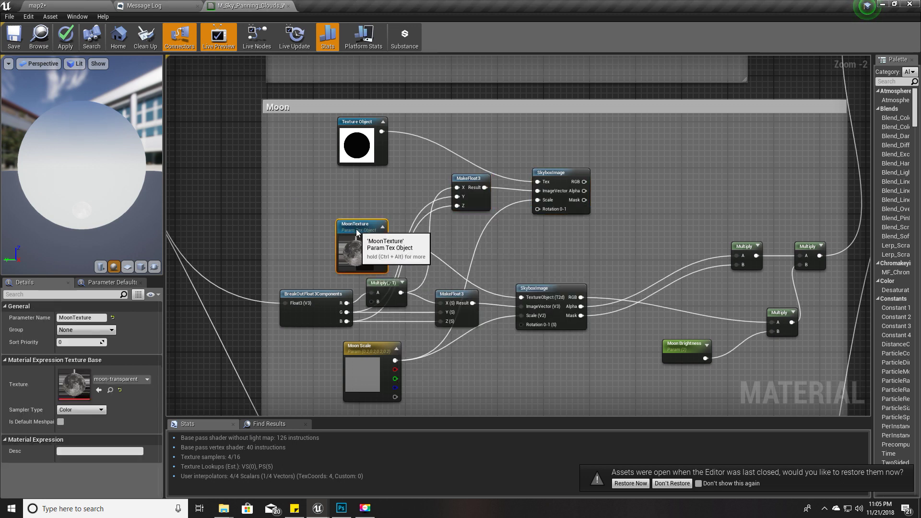
pyautogui.moveTo(345, 321); pyautogui.dragTo(359, 260)
pyautogui.click(336, 328)
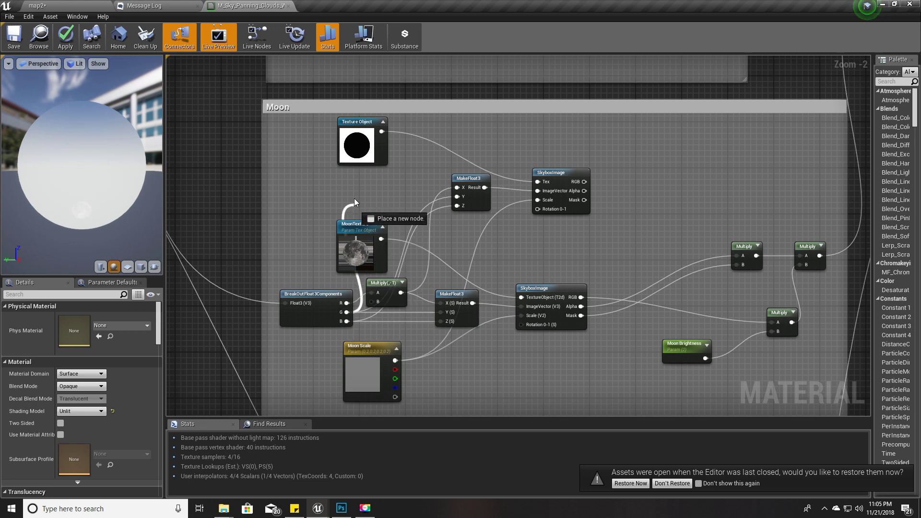
pyautogui.moveTo(354, 198); pyautogui.dragTo(355, 198)
pyautogui.write('+')
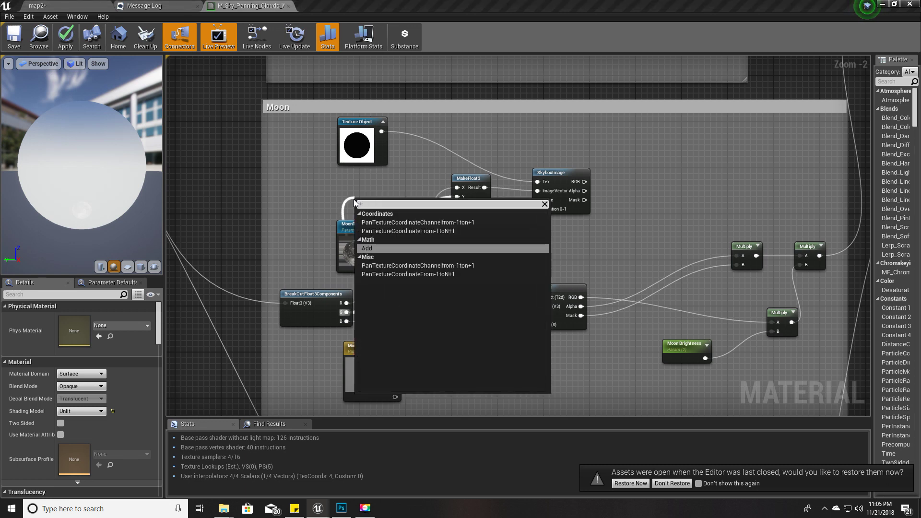
pyautogui.press('Return')
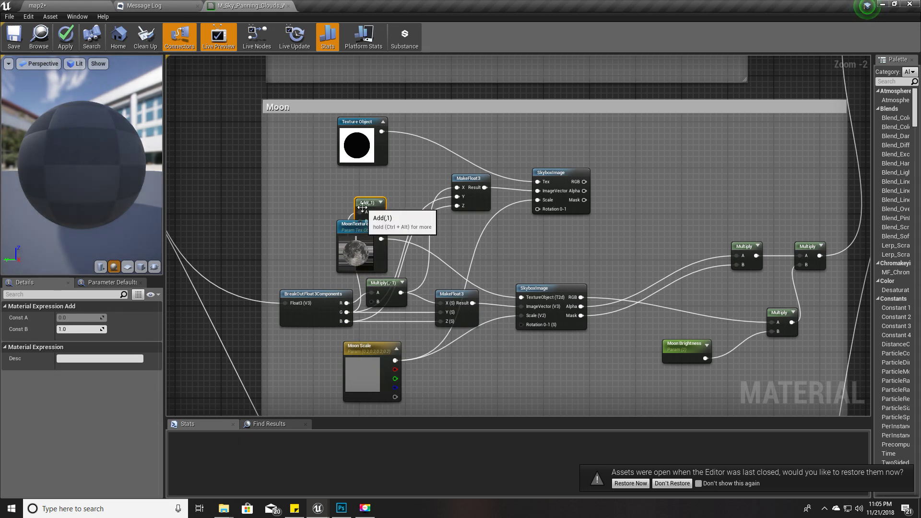
pyautogui.moveTo(355, 203)
pyautogui.mouseDown()
pyautogui.moveTo(365, 181)
pyautogui.moveTo(457, 195)
pyautogui.mouseUp()
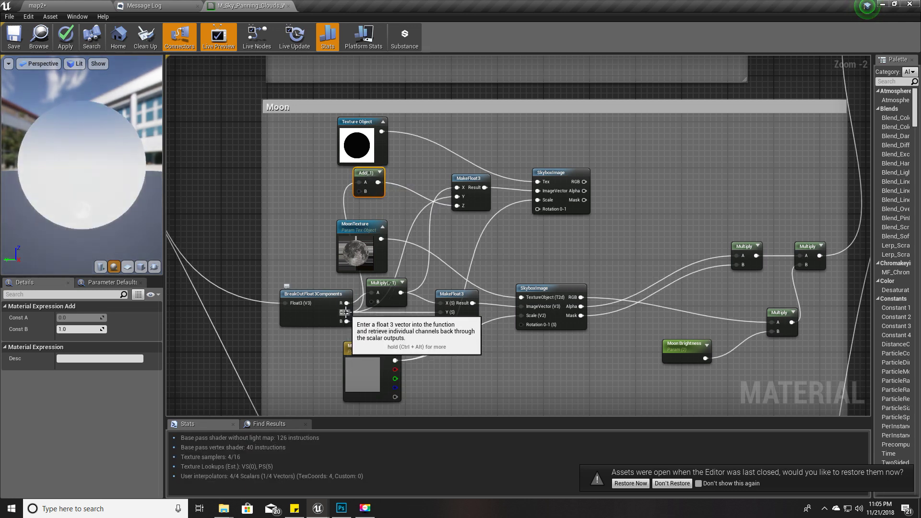
pyautogui.moveTo(346, 311)
pyautogui.mouseDown()
pyautogui.moveTo(363, 192)
pyautogui.moveTo(373, 191)
pyautogui.mouseUp()
# - Promote the Add node's A input to a scalar parameter named Phase
pyautogui.rightClick(358, 229)
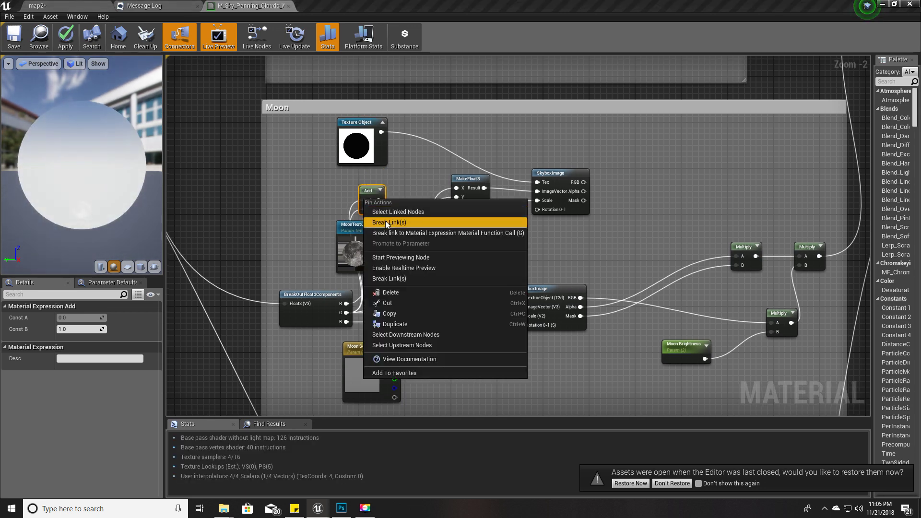
pyautogui.press('Escape')
pyautogui.scroll(3, 357, 229)
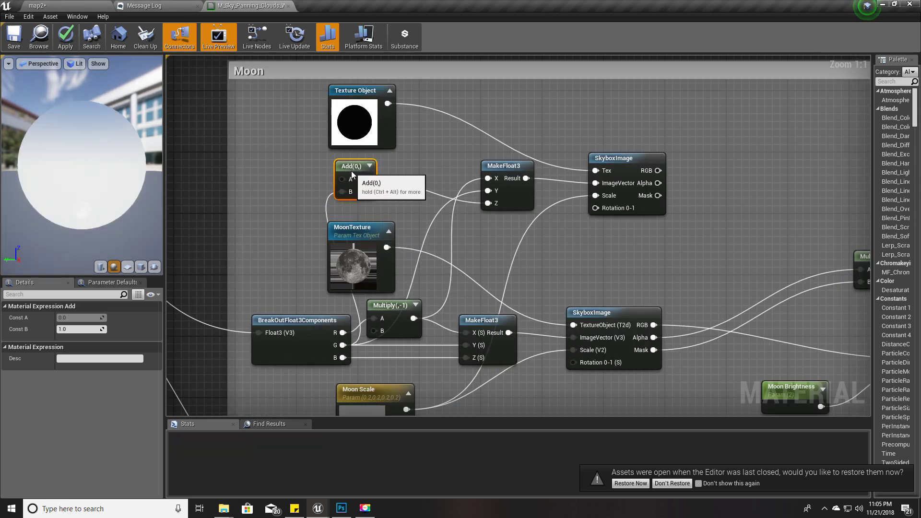
pyautogui.rightClick(345, 180)
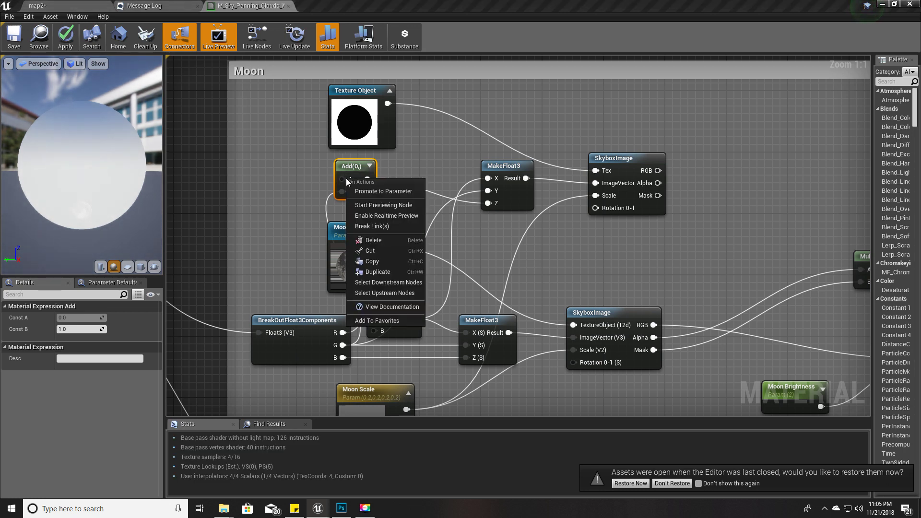
pyautogui.click(372, 189)
pyautogui.write('Phase')
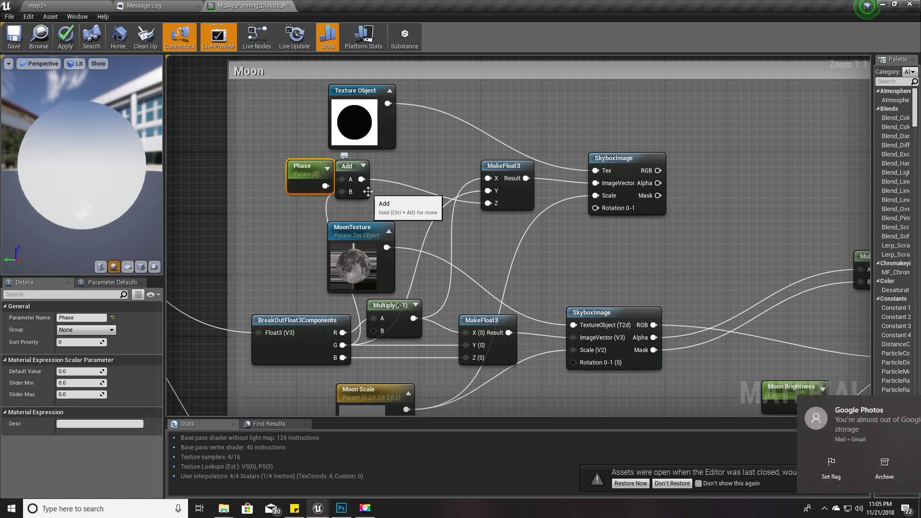
pyautogui.moveTo(353, 166); pyautogui.dragTo(367, 176)
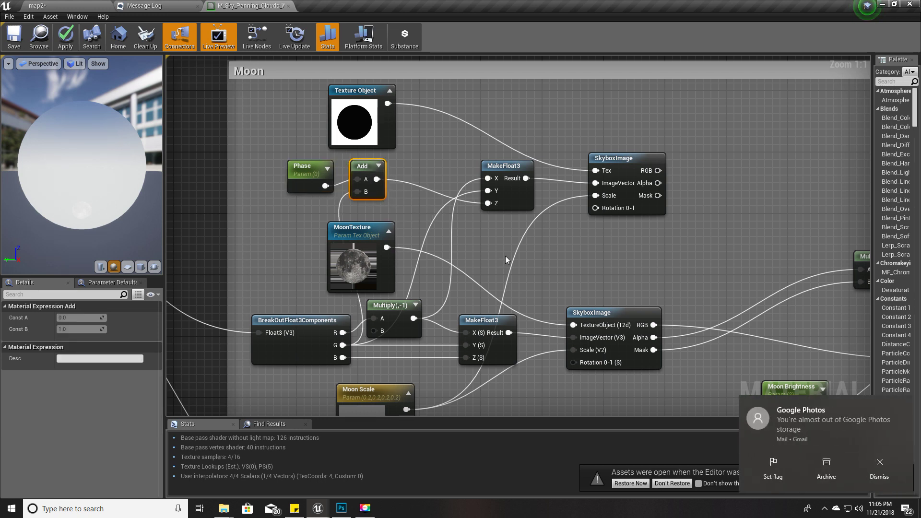
# - Multiply the new SkyboxImage's RGB by its Alpha and feed the result into the lower Multiply's A
pyautogui.moveTo(508, 270); pyautogui.dragTo(285, 227, button='right')
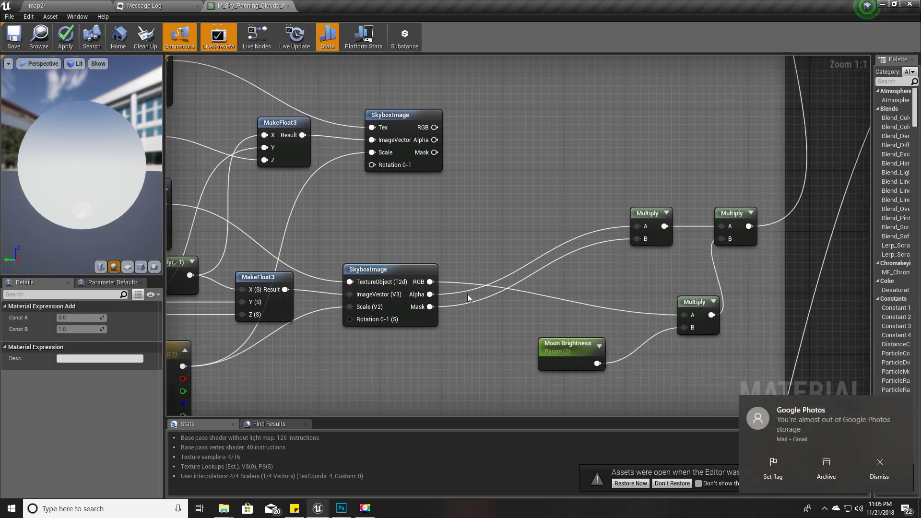
pyautogui.scroll(-2, 396, 230)
pyautogui.scroll(2, 489, 234)
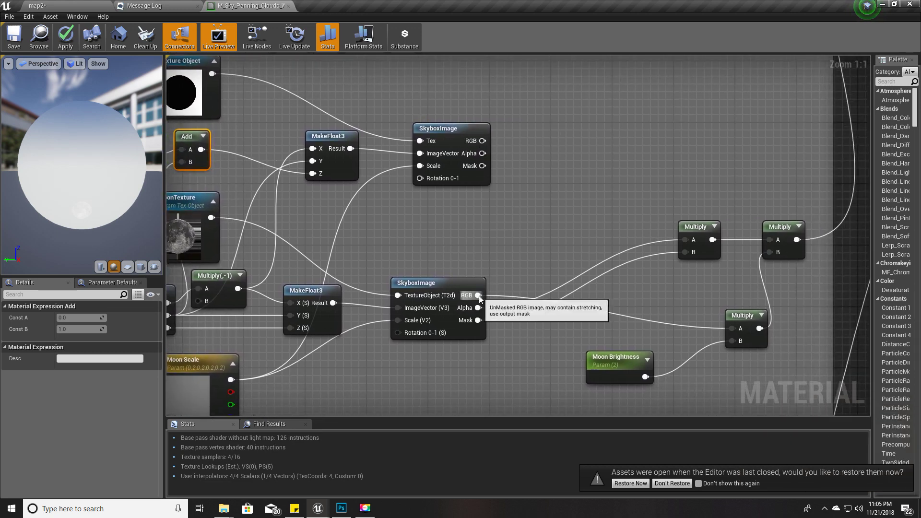
pyautogui.moveTo(477, 307); pyautogui.dragTo(565, 284)
pyautogui.write('multiply')
pyautogui.press('Return')
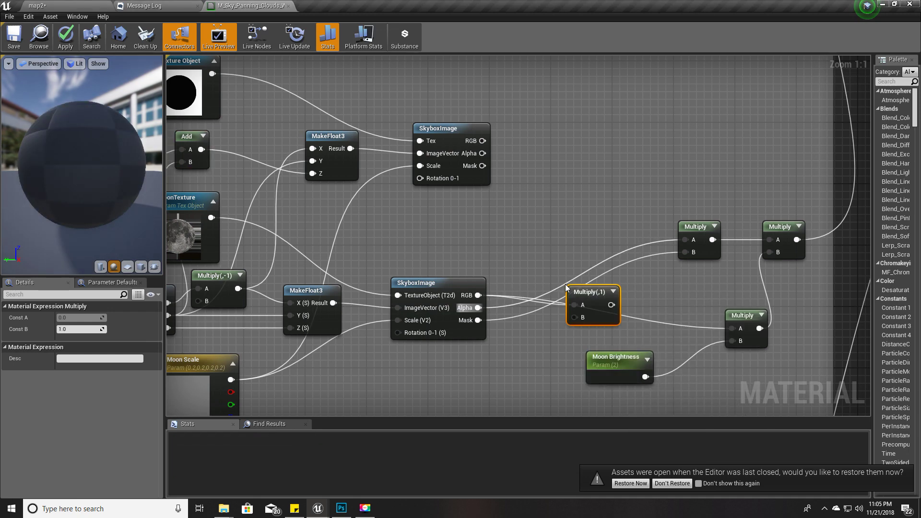
pyautogui.moveTo(593, 293)
pyautogui.mouseDown()
pyautogui.moveTo(576, 245)
pyautogui.moveTo(478, 296)
pyautogui.mouseUp()
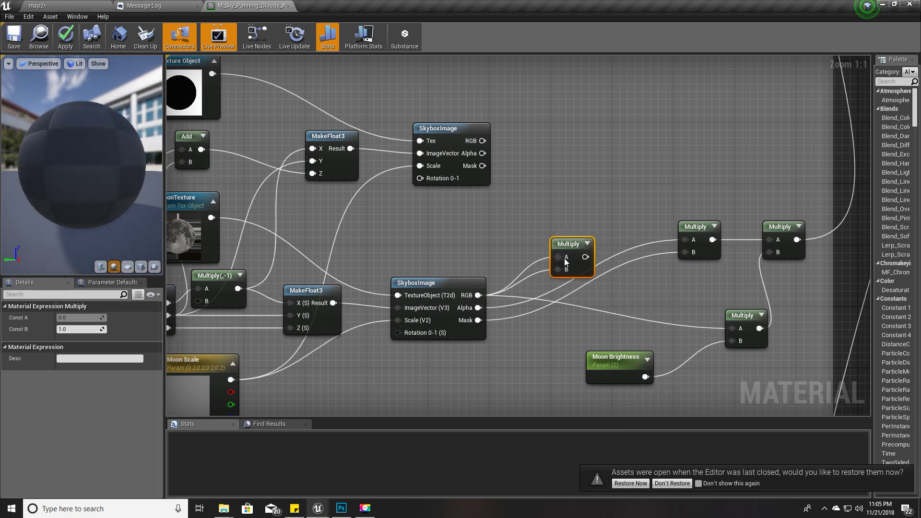
pyautogui.moveTo(565, 256)
pyautogui.mouseDown()
pyautogui.moveTo(510, 201)
pyautogui.moveTo(483, 140)
pyautogui.mouseUp()
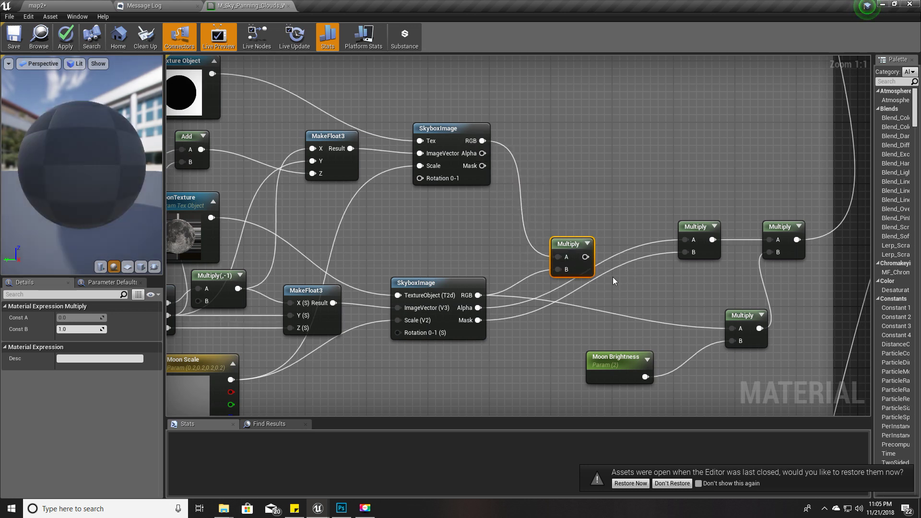
pyautogui.moveTo(585, 256); pyautogui.dragTo(734, 328)
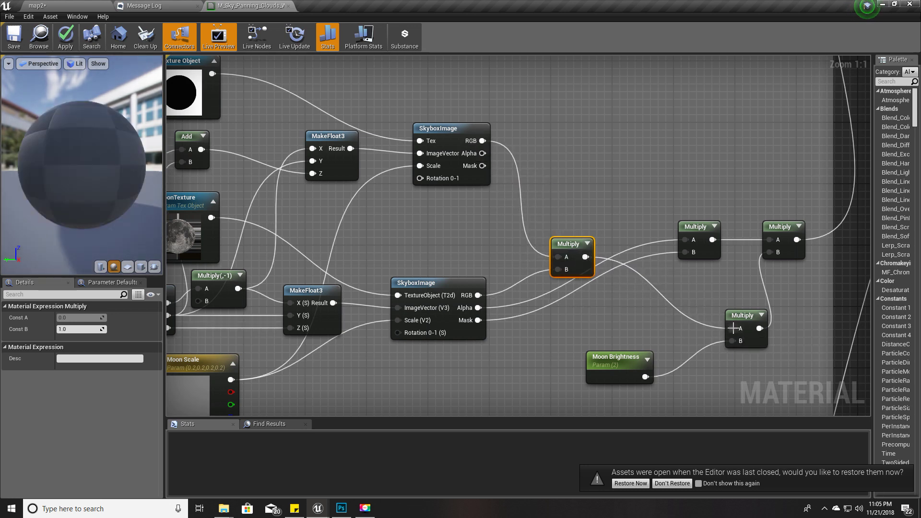
# - Review the Moon nodes and apply the material changes to the original
pyautogui.moveTo(627, 318); pyautogui.dragTo(573, 265, button='right')
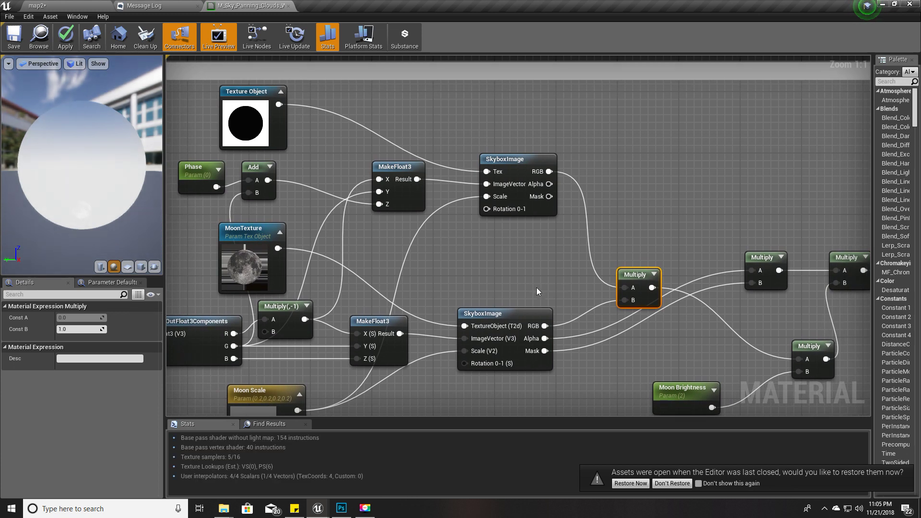
pyautogui.scroll(-1, 572, 264)
pyautogui.moveTo(569, 264); pyautogui.dragTo(498, 263, button='right')
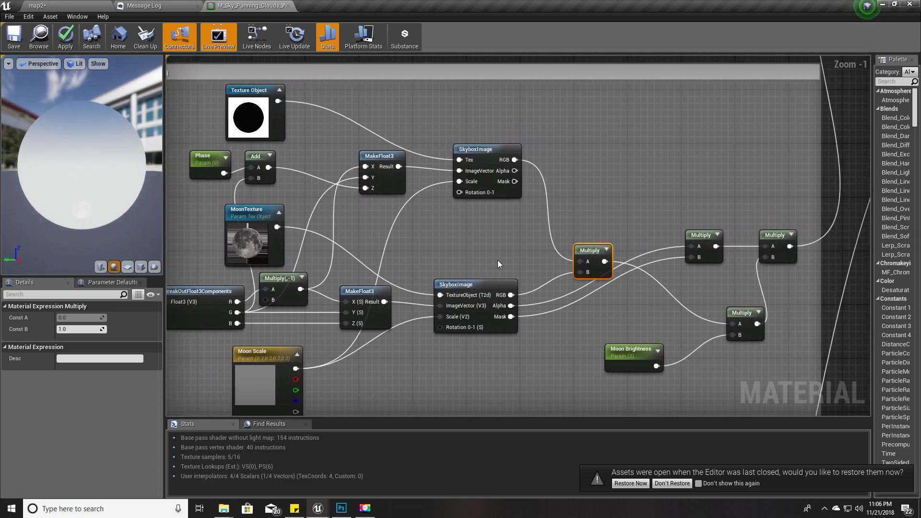
pyautogui.moveTo(357, 227); pyautogui.dragTo(423, 238, button='right')
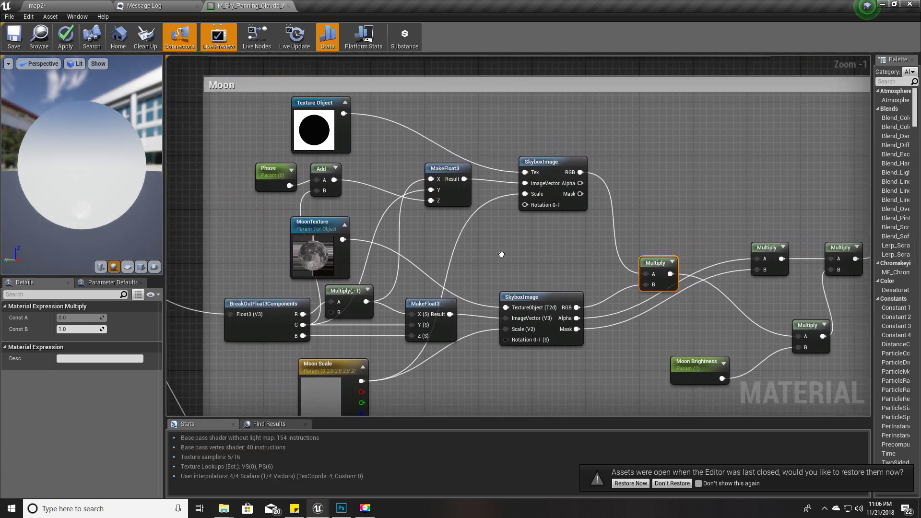
pyautogui.click(66, 38)
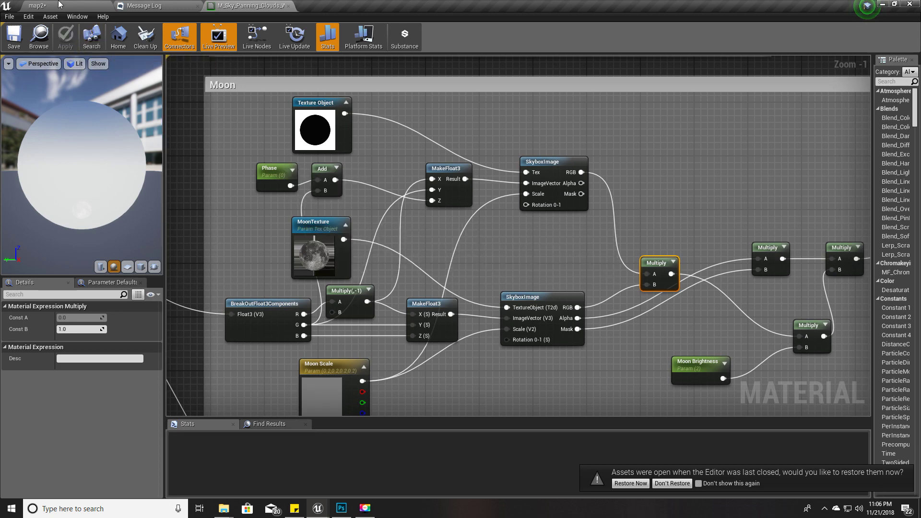
pyautogui.click(38, 5)
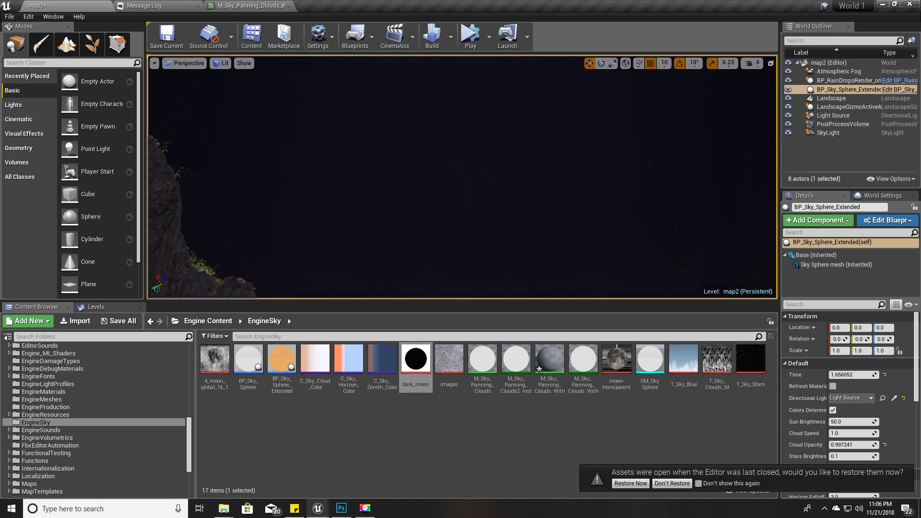
# - Turn the map2 view toward the full moon and select the Sky Sphere mesh component
pyautogui.moveTo(460, 215); pyautogui.dragTo(461, 144, button='right')
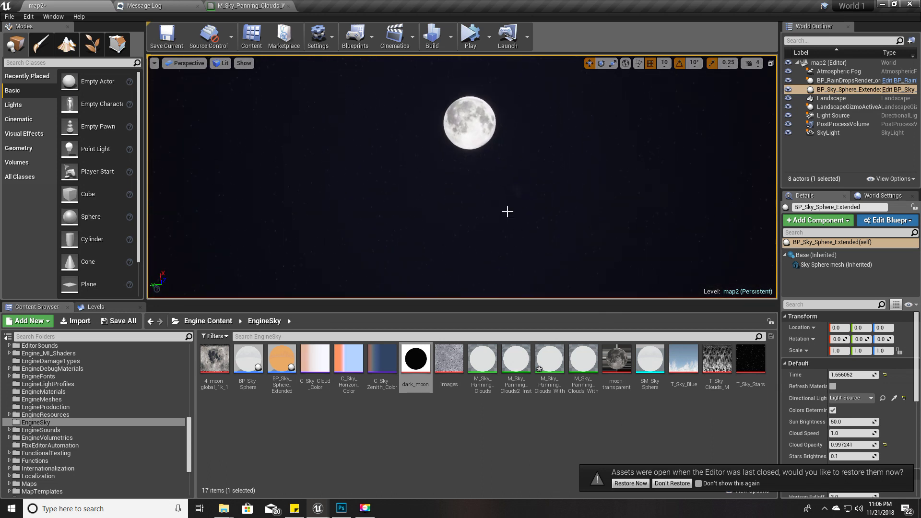
pyautogui.click(835, 264)
# - Open the parent moon material instance in a narrow floating window over a fullscreen viewport
pyautogui.doubleClick(798, 446)
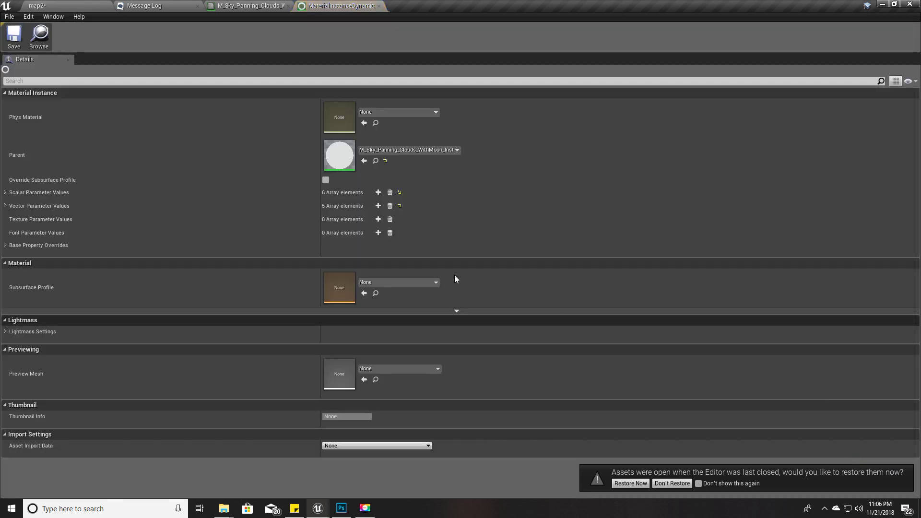
pyautogui.doubleClick(339, 155)
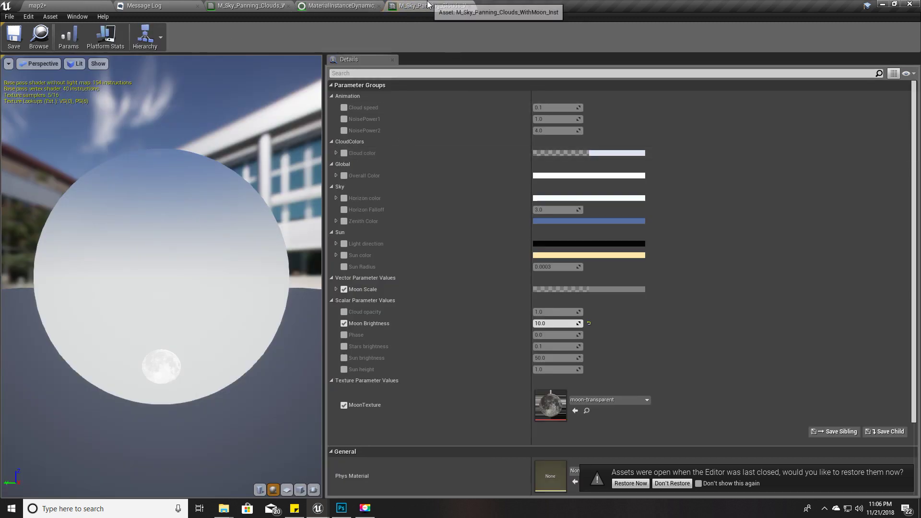
pyautogui.moveTo(431, 4)
pyautogui.mouseDown()
pyautogui.moveTo(68, 5)
pyautogui.moveTo(366, 263)
pyautogui.mouseUp()
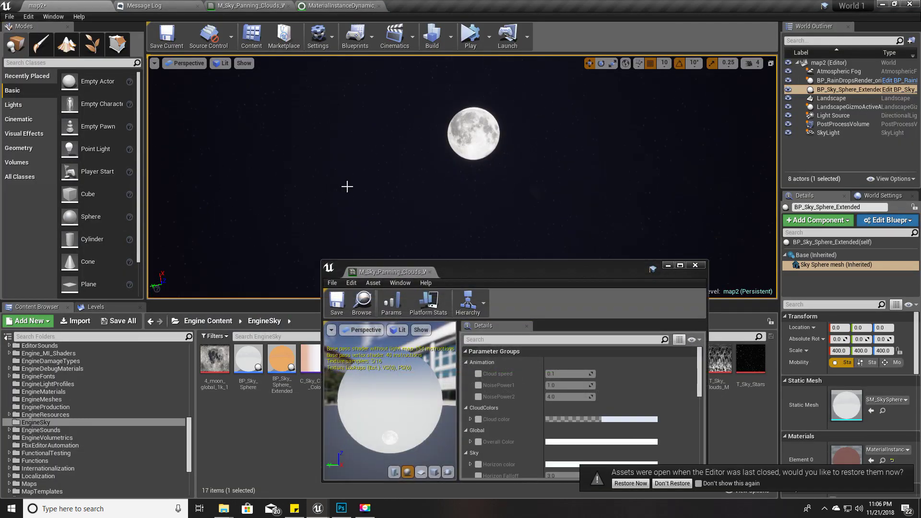
pyautogui.press('F11')
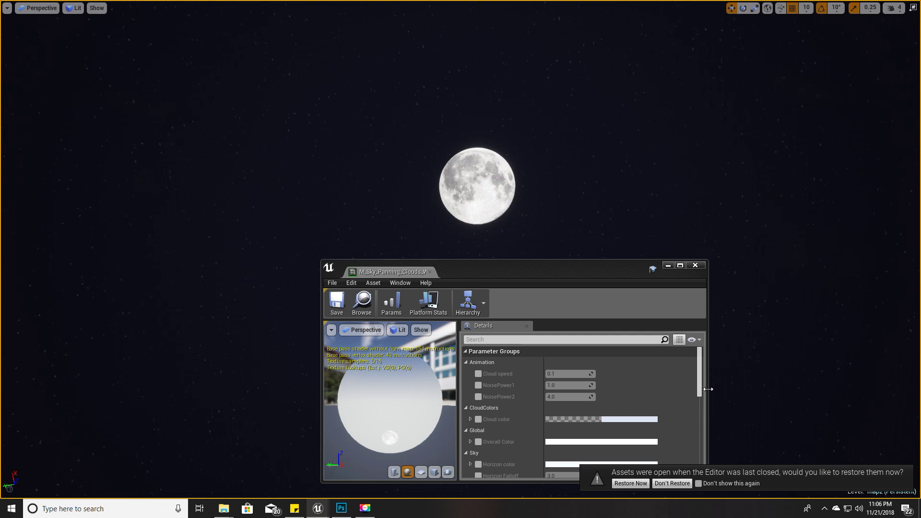
pyautogui.moveTo(708, 390); pyautogui.dragTo(576, 395)
pyautogui.moveTo(465, 268); pyautogui.dragTo(263, 223)
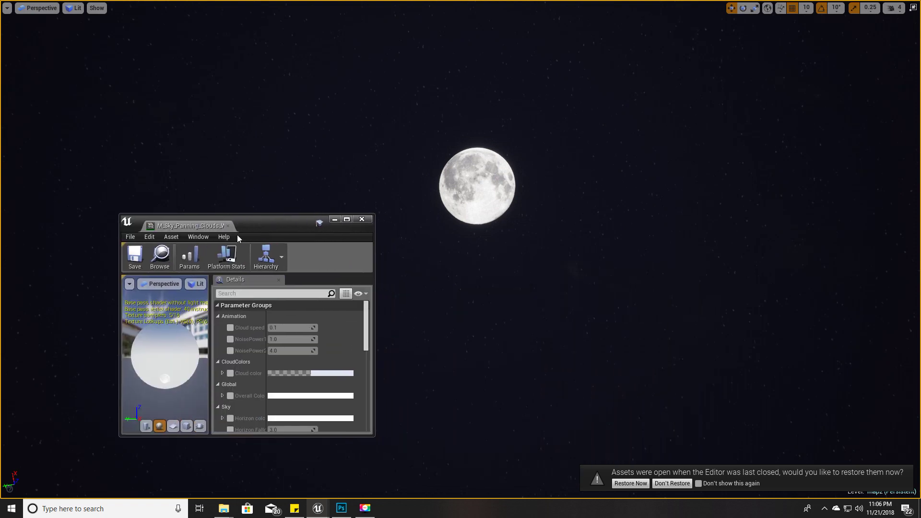
pyautogui.scroll(-5, 261, 374)
pyautogui.scroll(-1, 260, 375)
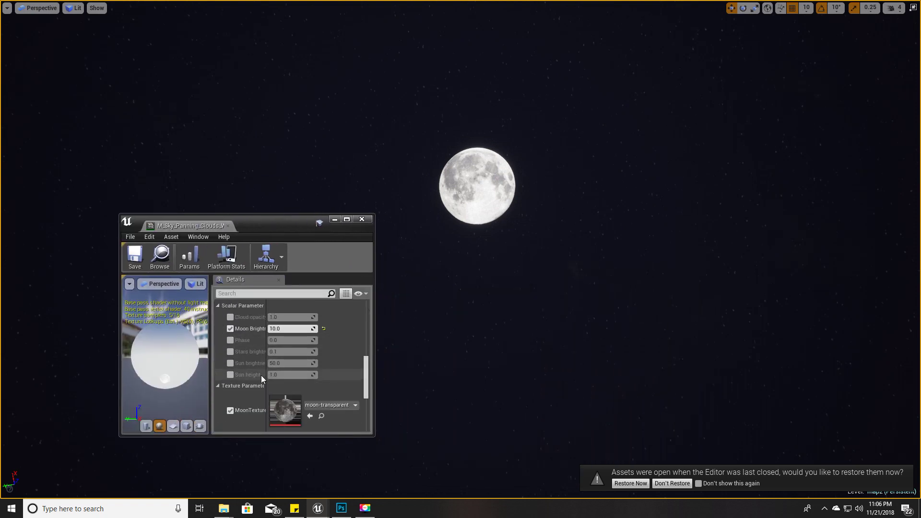
# - Enable the Phase override and raise it to about 0.81 so the moon becomes a crescent
pyautogui.click(231, 341)
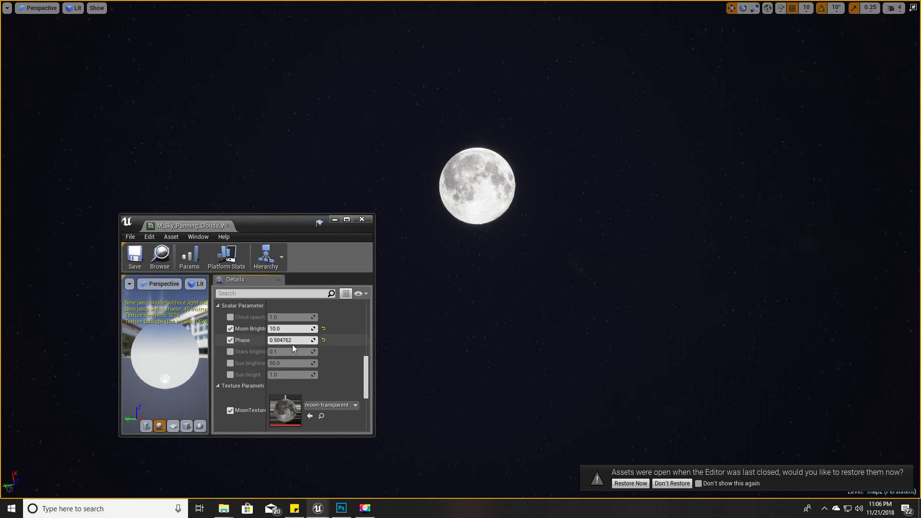
pyautogui.moveTo(281, 340); pyautogui.dragTo(298, 341)
pyautogui.moveTo(475, 216); pyautogui.dragTo(504, 324, button='right')
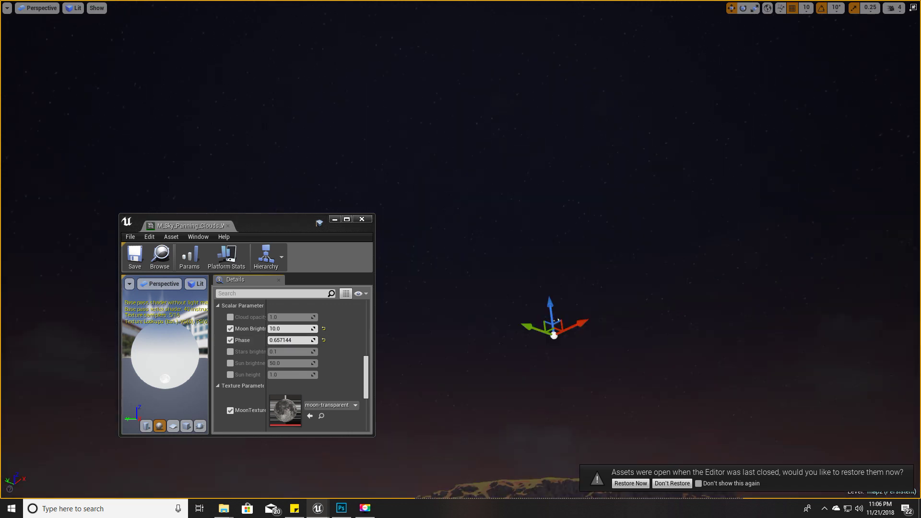
pyautogui.moveTo(468, 215); pyautogui.dragTo(330, 277, button='right')
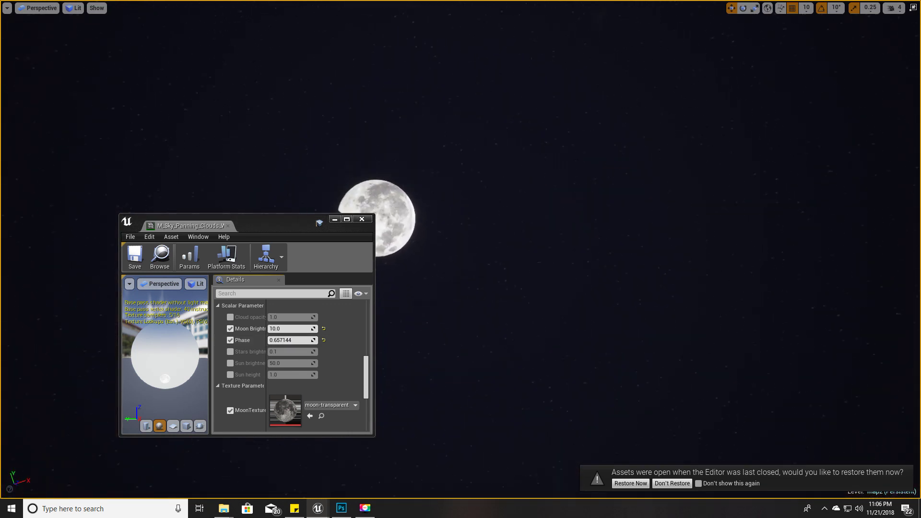
pyautogui.moveTo(276, 226); pyautogui.dragTo(218, 217)
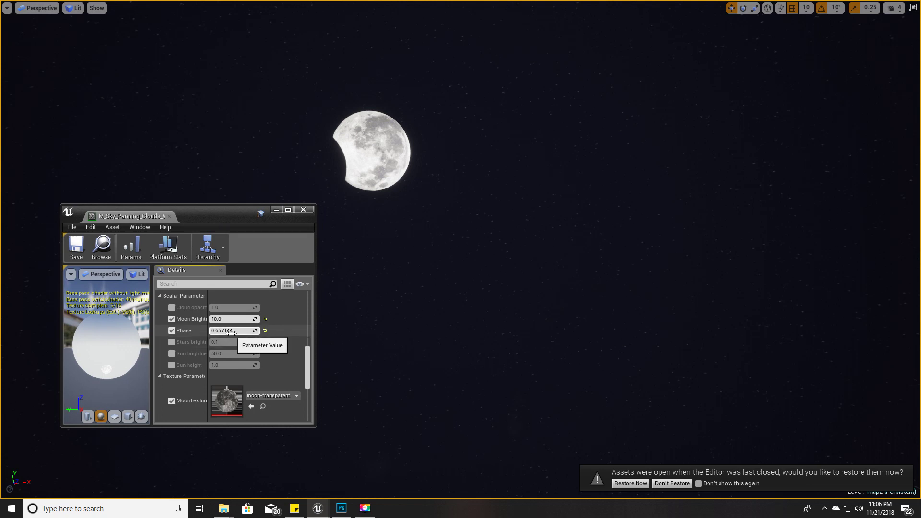
pyautogui.moveTo(232, 331); pyautogui.dragTo(234, 332)
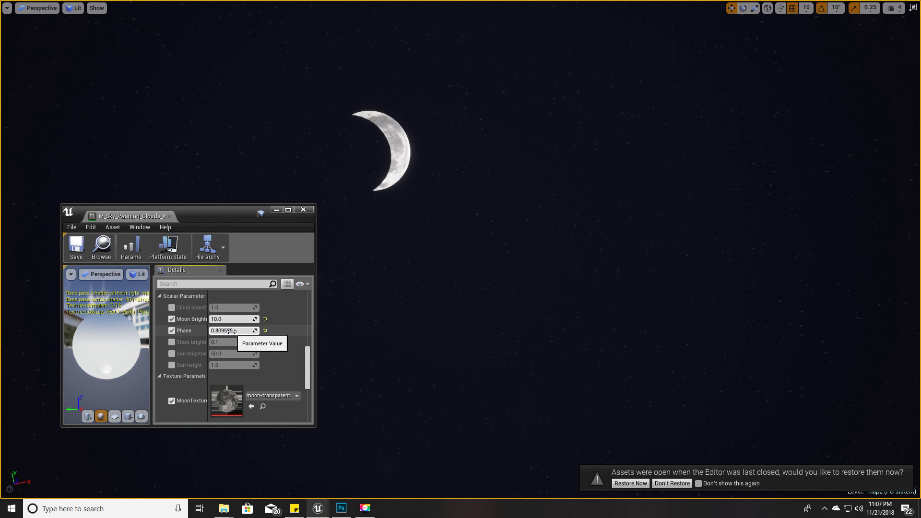
pyautogui.moveTo(398, 271); pyautogui.dragTo(398, 237, button='right')
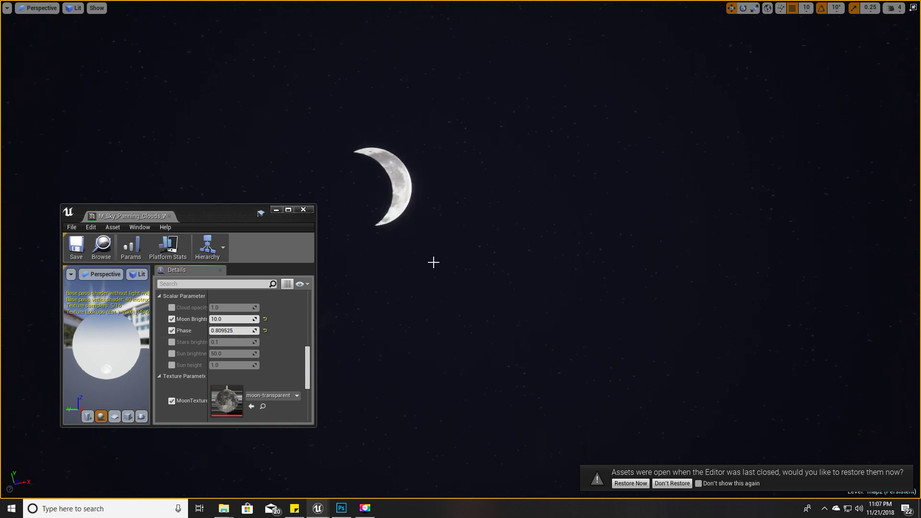
# - Exit immersive mode, set Phase to about 0.79, and enlarge the level viewport
pyautogui.press('F11')
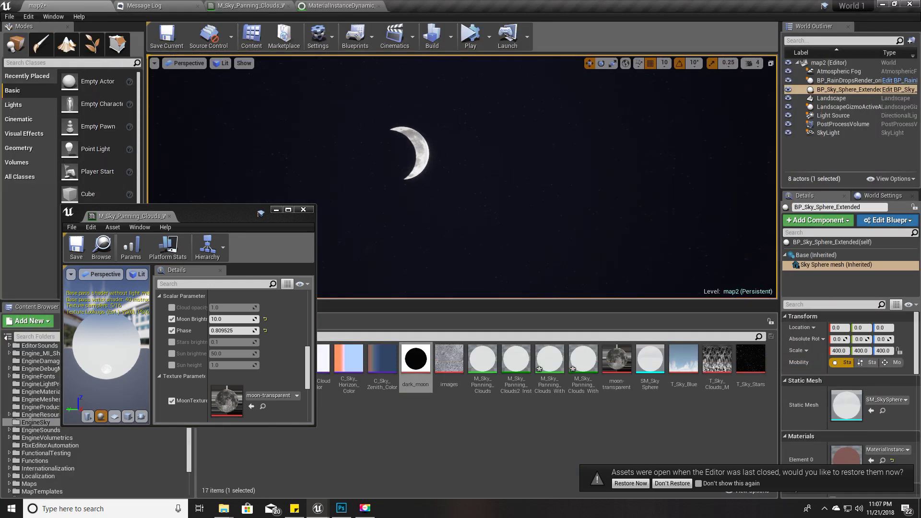
pyautogui.moveTo(434, 261); pyautogui.dragTo(433, 261, button='right')
pyautogui.moveTo(218, 208); pyautogui.dragTo(210, 184)
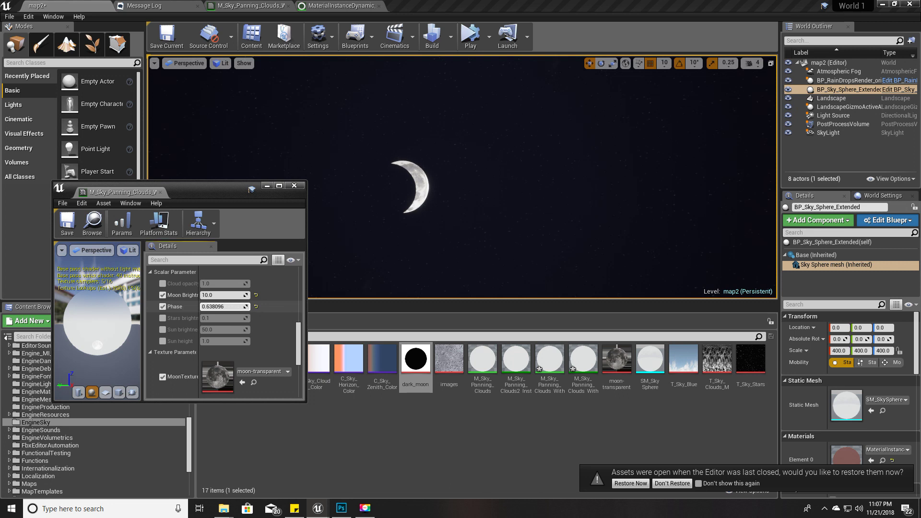
pyautogui.moveTo(225, 306); pyautogui.dragTo(239, 307)
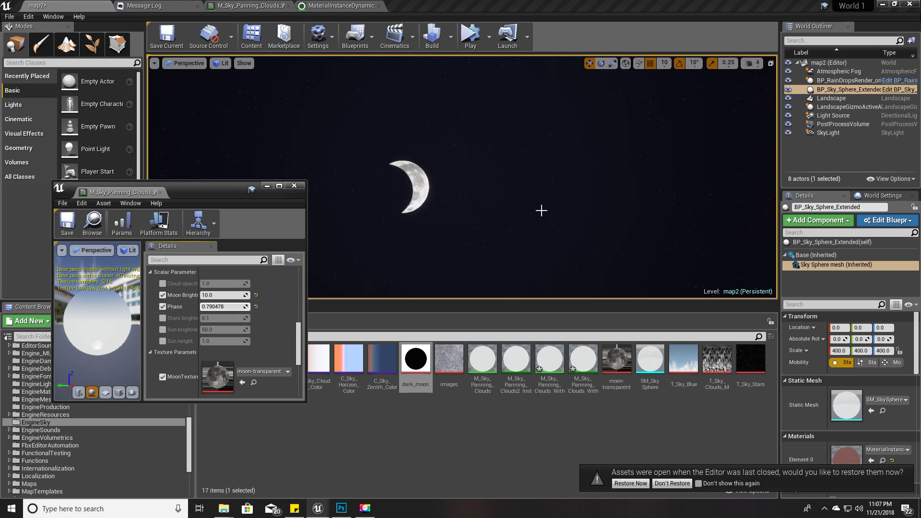
pyautogui.moveTo(541, 211); pyautogui.dragTo(542, 211, button='right')
pyautogui.moveTo(490, 297); pyautogui.dragTo(526, 392)
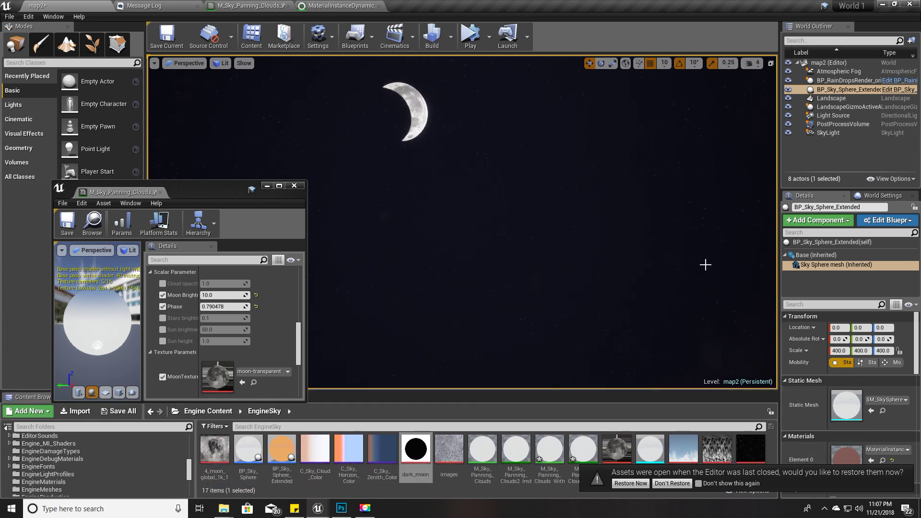
# - Lower the sky sphere's Time toward 0 for a starry night, settling near 0.067
pyautogui.click(842, 81)
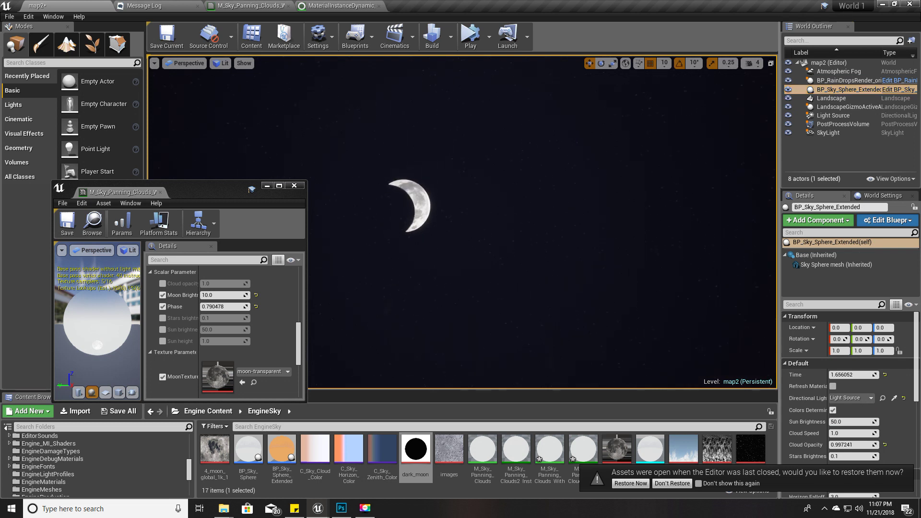
pyautogui.moveTo(547, 190); pyautogui.dragTo(547, 190, button='right')
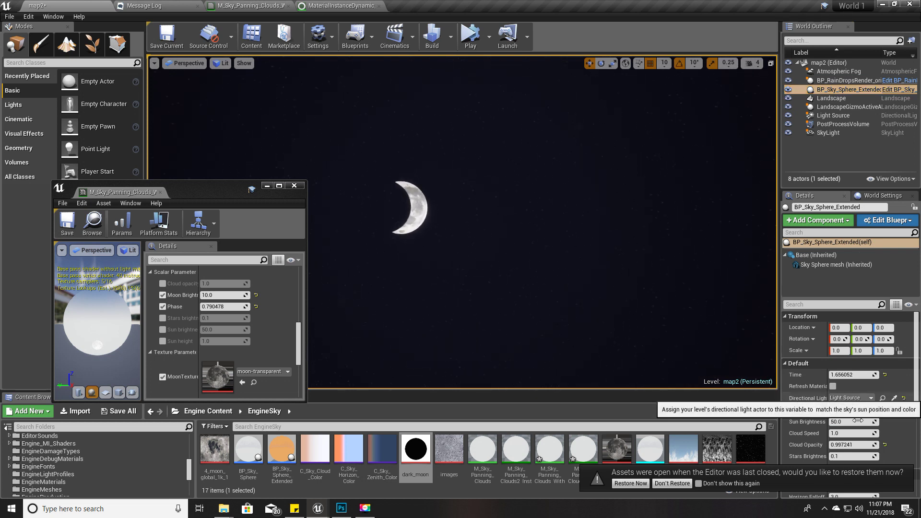
pyautogui.moveTo(857, 375); pyautogui.dragTo(834, 375)
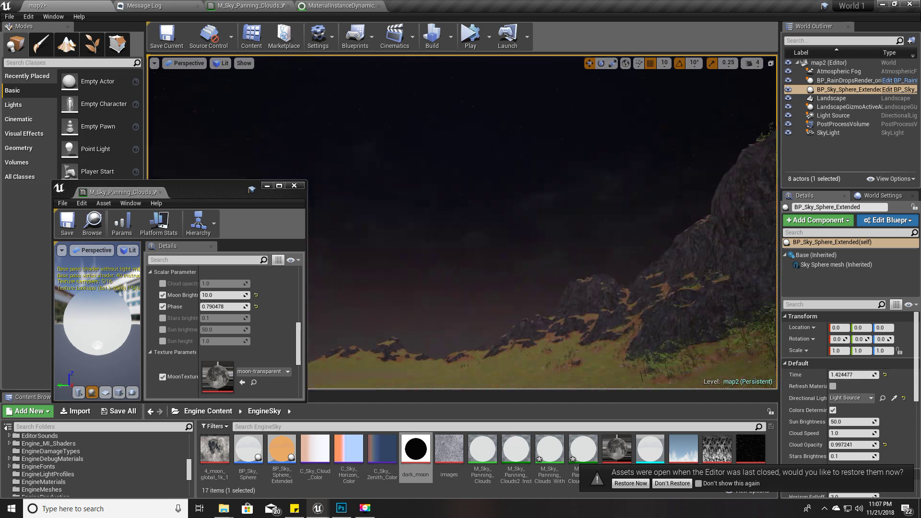
pyautogui.moveTo(546, 216); pyautogui.dragTo(468, 180, button='right')
pyautogui.moveTo(547, 237)
pyautogui.mouseDown(button='right')
pyautogui.moveTo(502, 245)
pyautogui.moveTo(468, 216)
pyautogui.moveTo(460, 260)
pyautogui.moveTo(498, 250)
pyautogui.mouseUp(button='right')
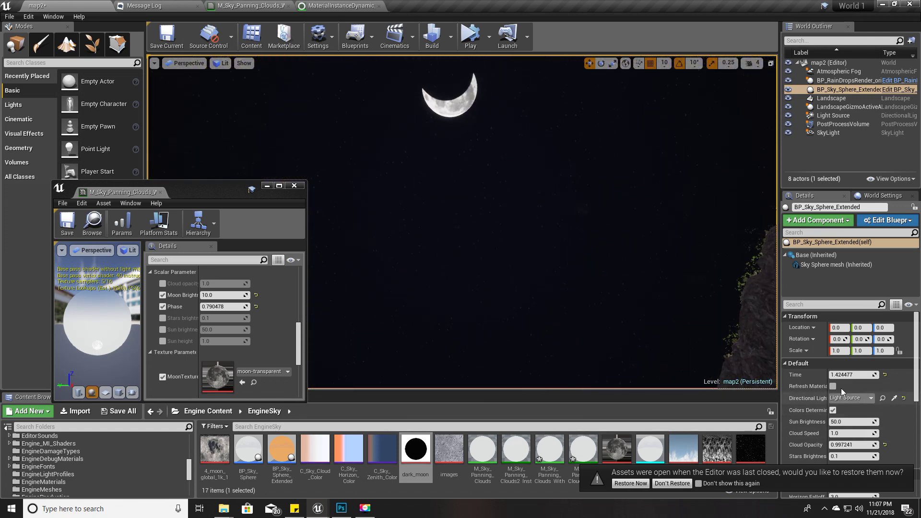
pyautogui.moveTo(846, 375); pyautogui.dragTo(870, 375)
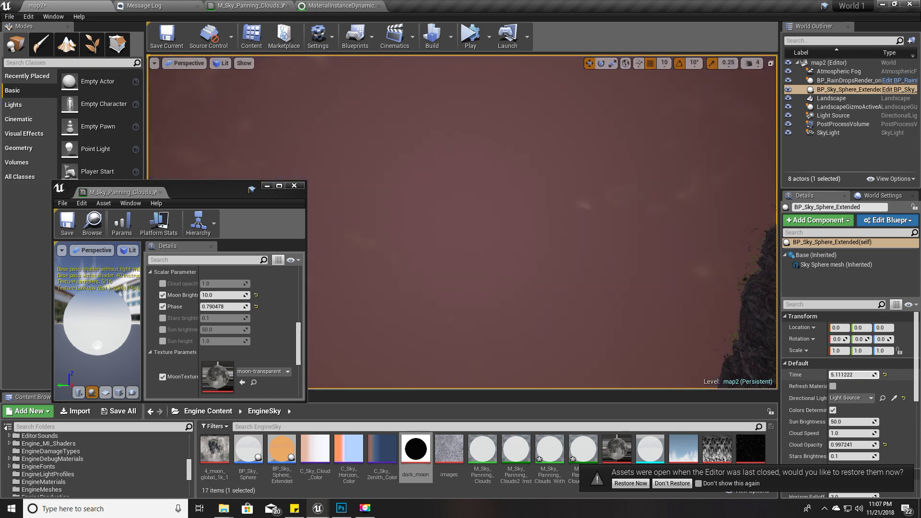
# - Look around the starry sky and lower the moon Phase slightly to about 0.77
pyautogui.moveTo(460, 216); pyautogui.dragTo(503, 302, button='right')
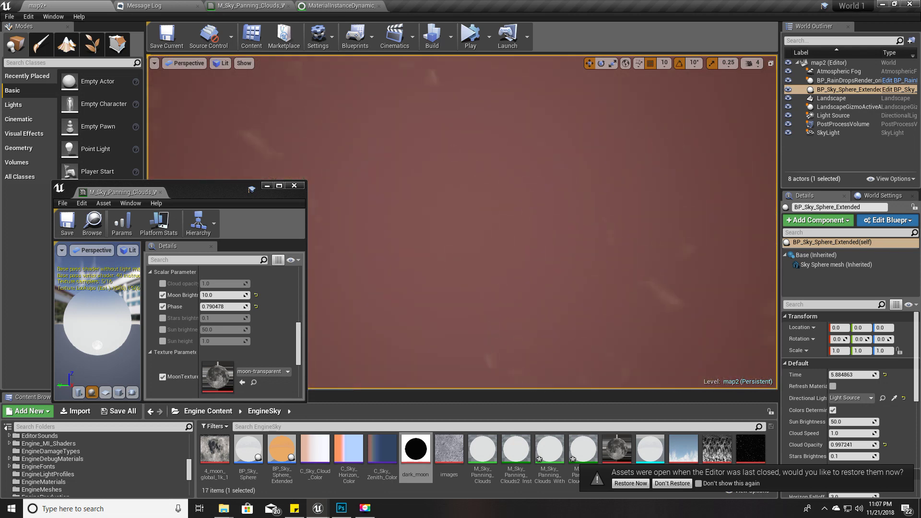
pyautogui.moveTo(460, 217); pyautogui.dragTo(503, 180, button='right')
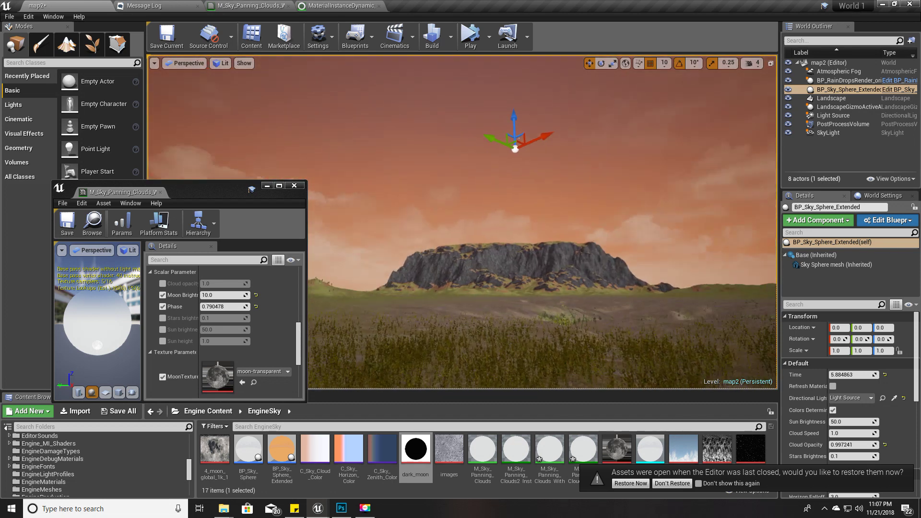
pyautogui.moveTo(504, 217)
pyautogui.mouseDown(button='right')
pyautogui.moveTo(504, 288)
pyautogui.moveTo(503, 216)
pyautogui.mouseUp(button='right')
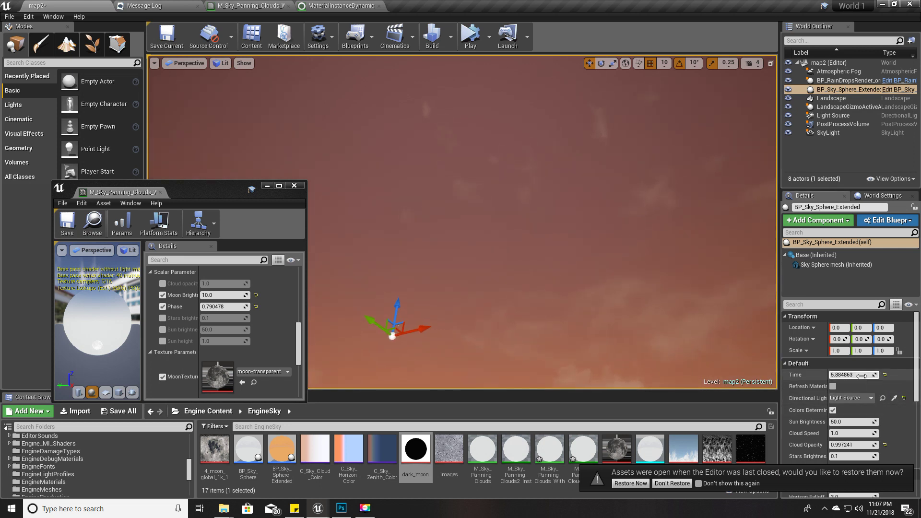
pyautogui.write('0')
pyautogui.moveTo(553, 297); pyautogui.dragTo(432, 346, button='right')
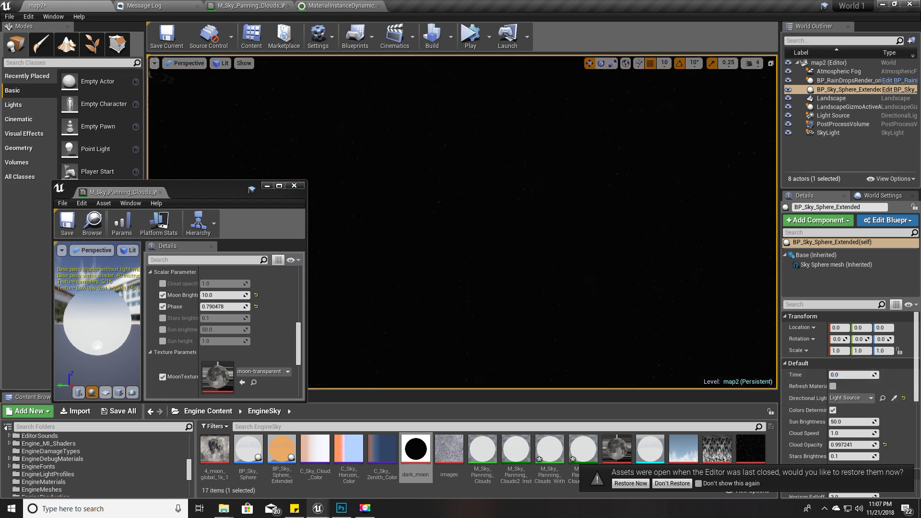
pyautogui.moveTo(468, 215); pyautogui.dragTo(468, 302, button='right')
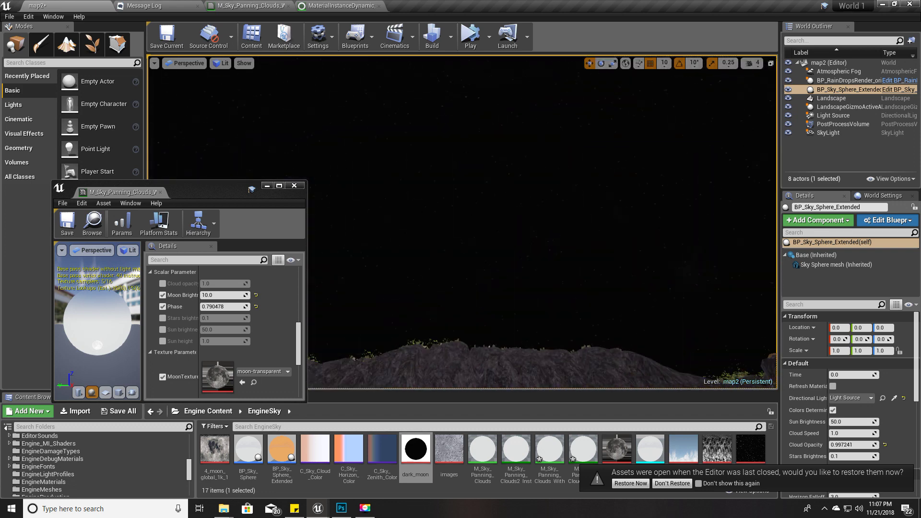
pyautogui.moveTo(539, 180); pyautogui.dragTo(540, 302, button='right')
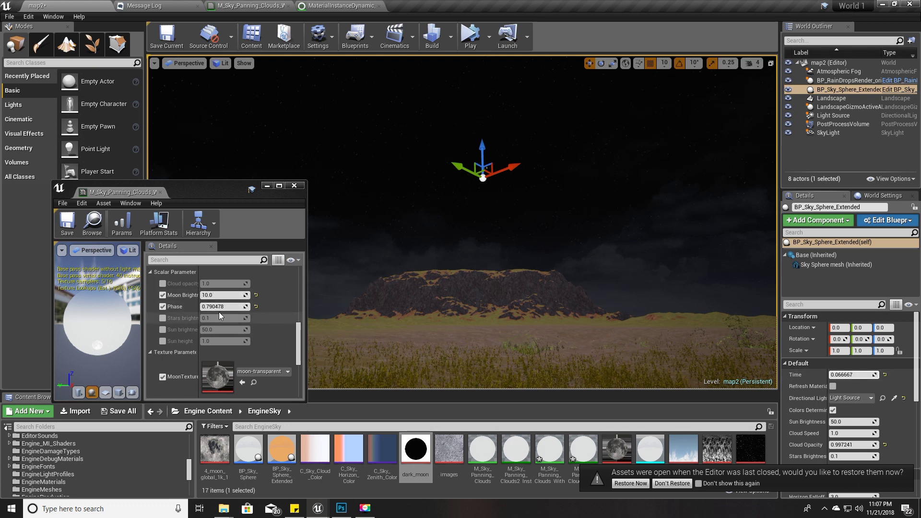
pyautogui.moveTo(231, 307); pyautogui.dragTo(227, 306)
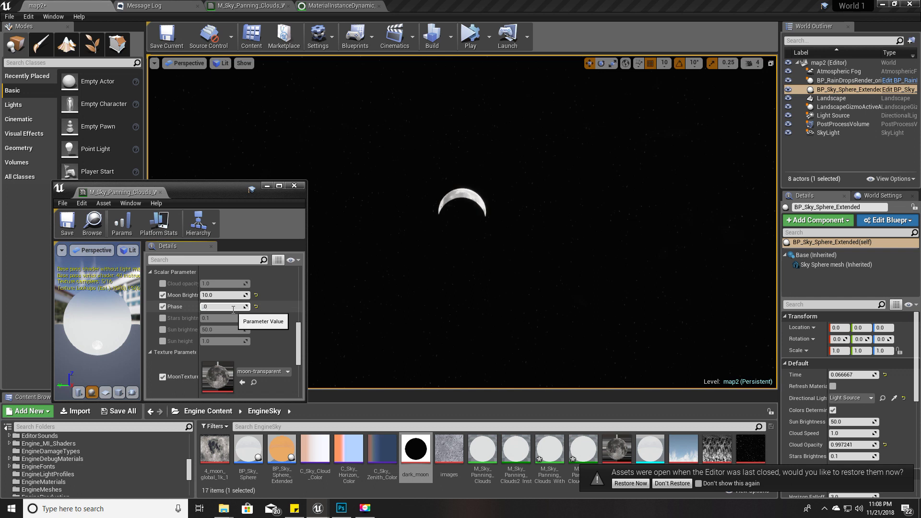
pyautogui.write('.0')
# - Set Phase to 0.0 for a full moon and adjust sky Time to view it
pyautogui.press('Return')
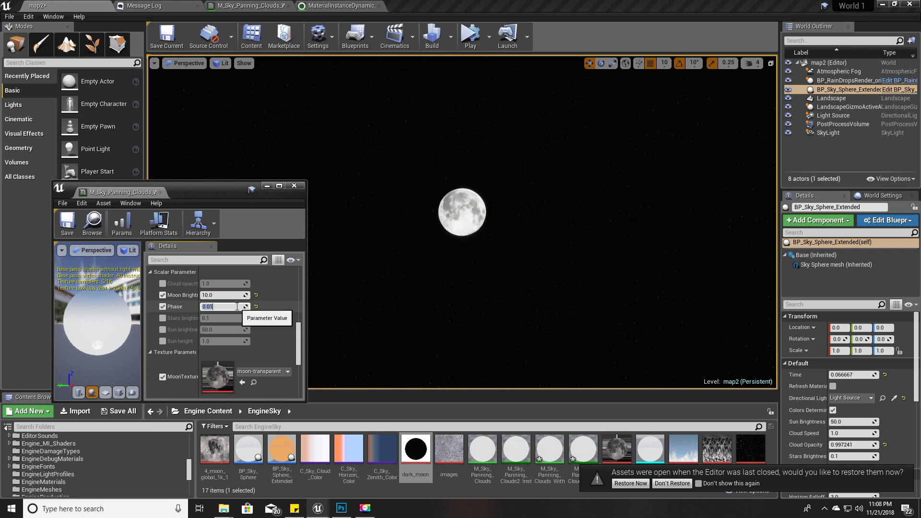
pyautogui.click(852, 374)
pyautogui.write('0.133334')
pyautogui.press('Return')
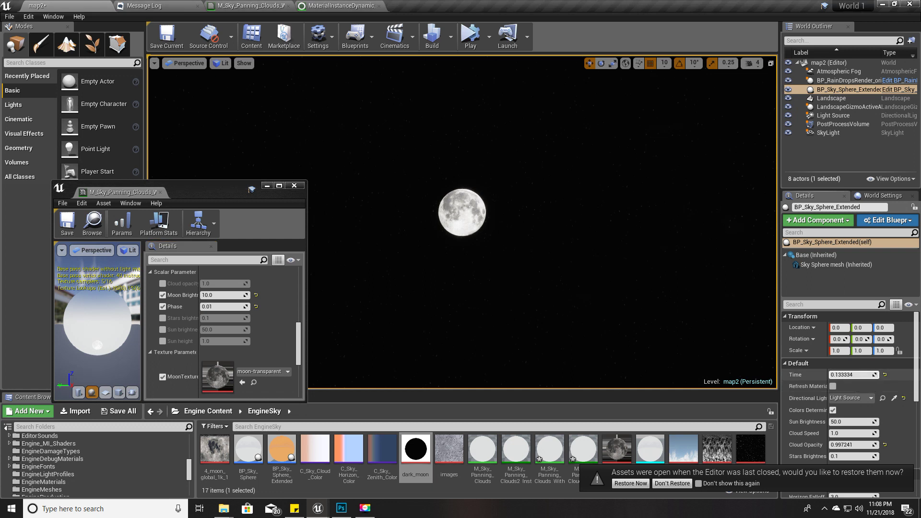
pyautogui.moveTo(841, 374)
pyautogui.mouseDown()
pyautogui.moveTo(863, 374)
pyautogui.moveTo(842, 374)
pyautogui.mouseUp()
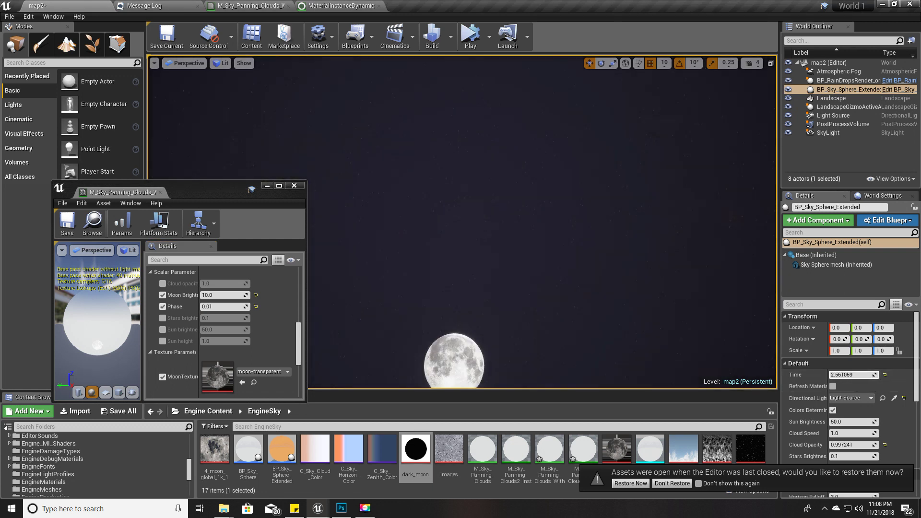
pyautogui.moveTo(460, 216); pyautogui.dragTo(496, 166, button='right')
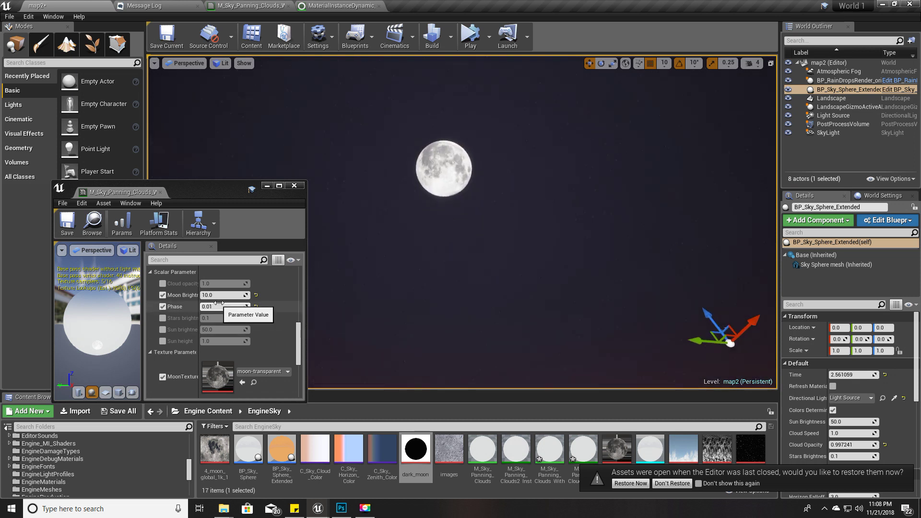
# - Set Phase to 0.747618 for a crescent and shift sky Time to about 2.42
pyautogui.click(219, 306)
pyautogui.write('2')
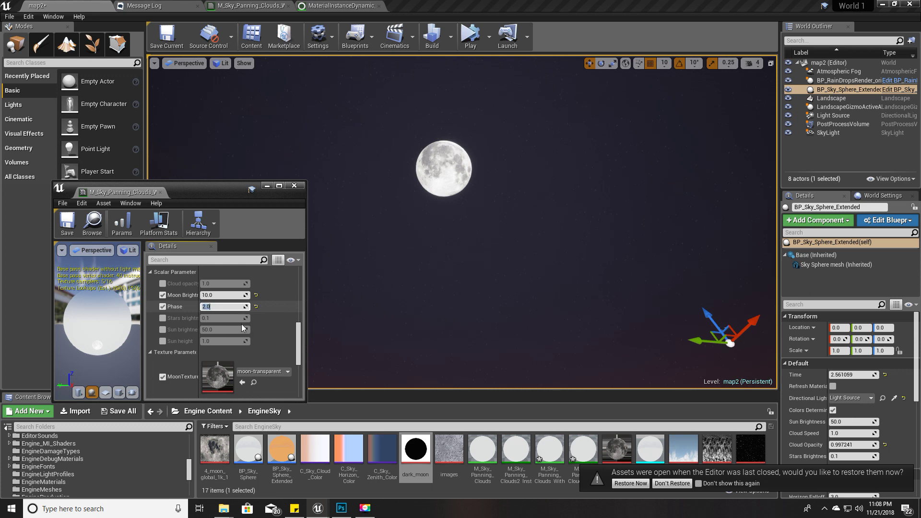
pyautogui.moveTo(221, 306); pyautogui.dragTo(229, 306)
pyautogui.write('0.1')
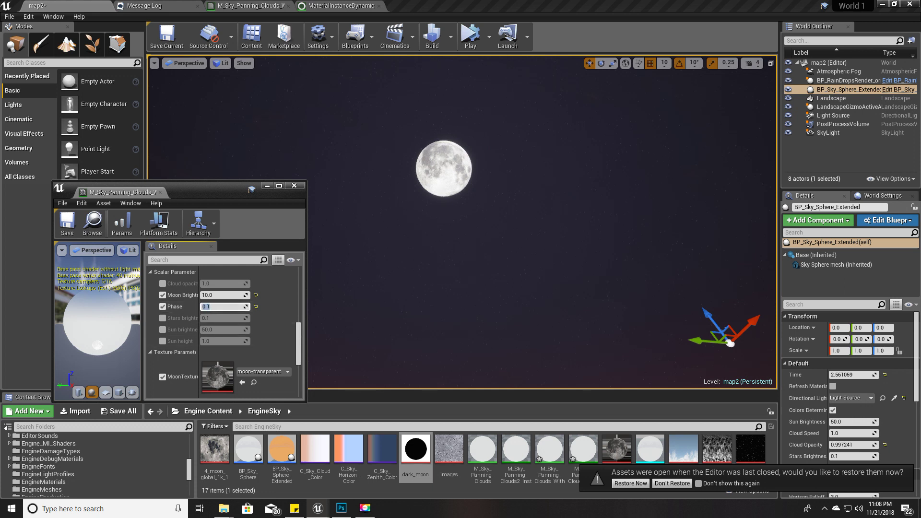
pyautogui.press('Return')
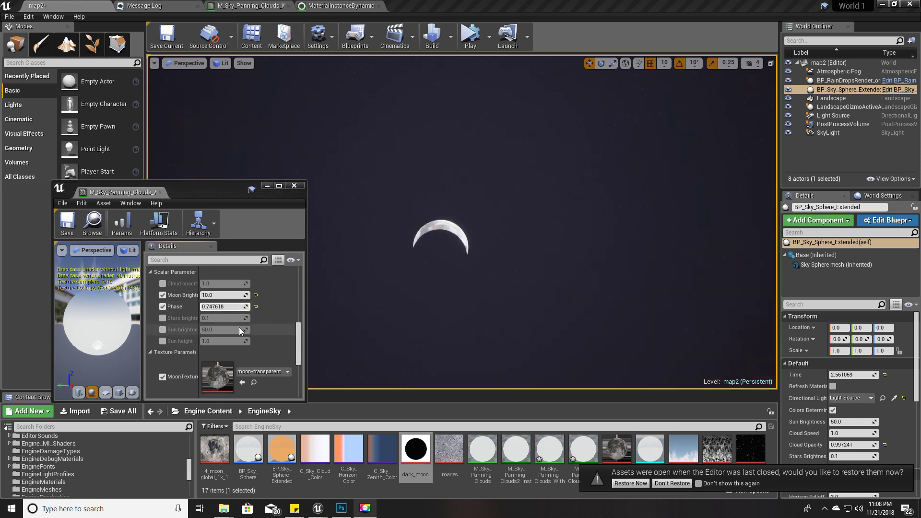
pyautogui.moveTo(216, 306); pyautogui.dragTo(223, 306)
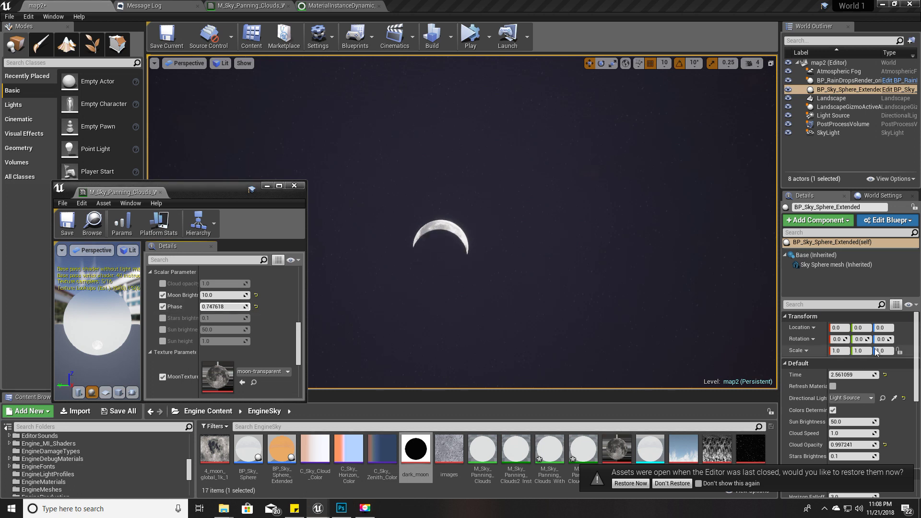
pyautogui.moveTo(849, 374)
pyautogui.mouseDown()
pyautogui.moveTo(859, 374)
pyautogui.moveTo(842, 374)
pyautogui.moveTo(851, 374)
pyautogui.mouseUp()
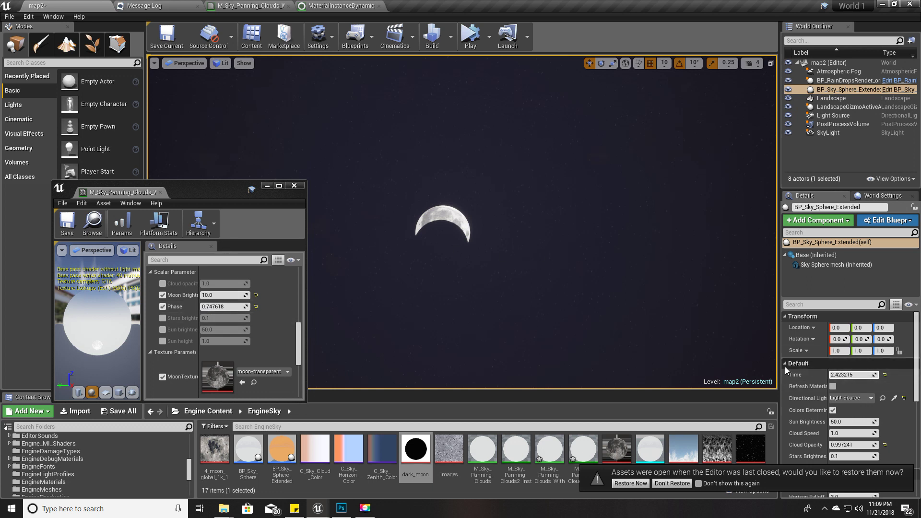
pyautogui.click(301, 5)
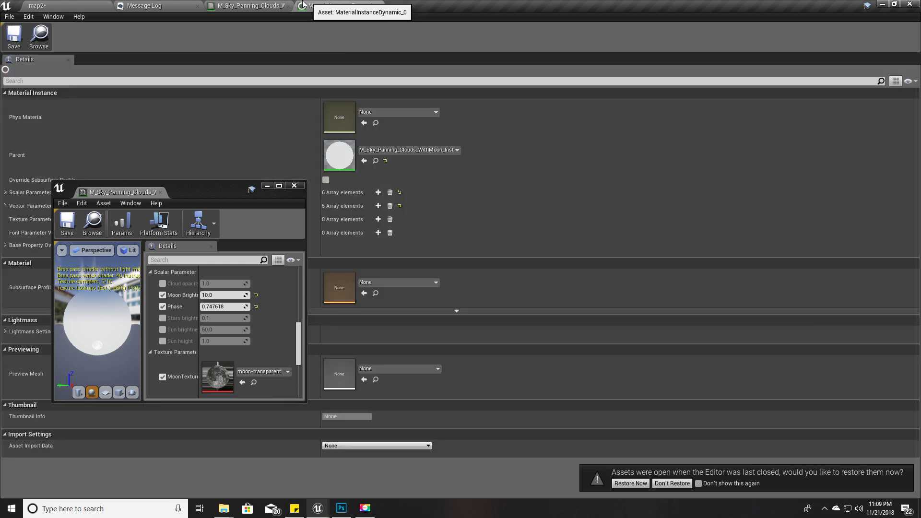
pyautogui.click(249, 5)
pyautogui.moveTo(207, 192); pyautogui.dragTo(274, 259)
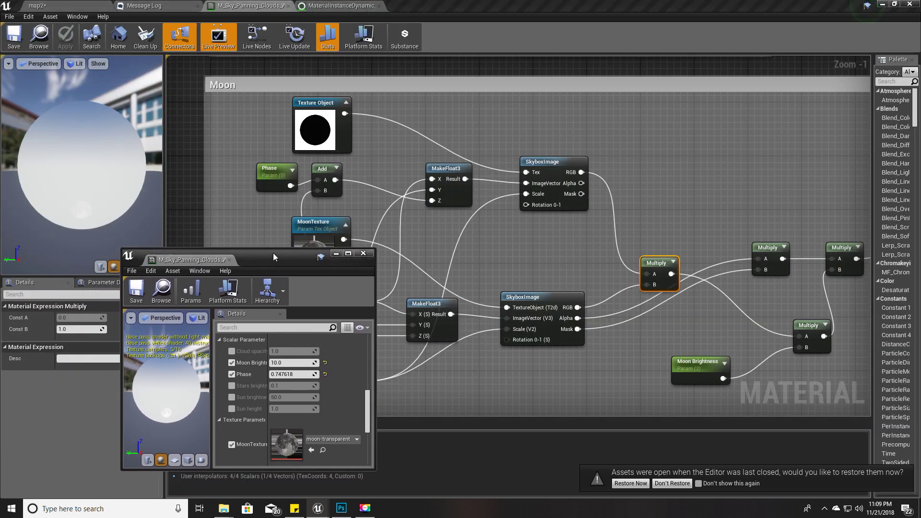
pyautogui.moveTo(277, 174); pyautogui.dragTo(267, 169)
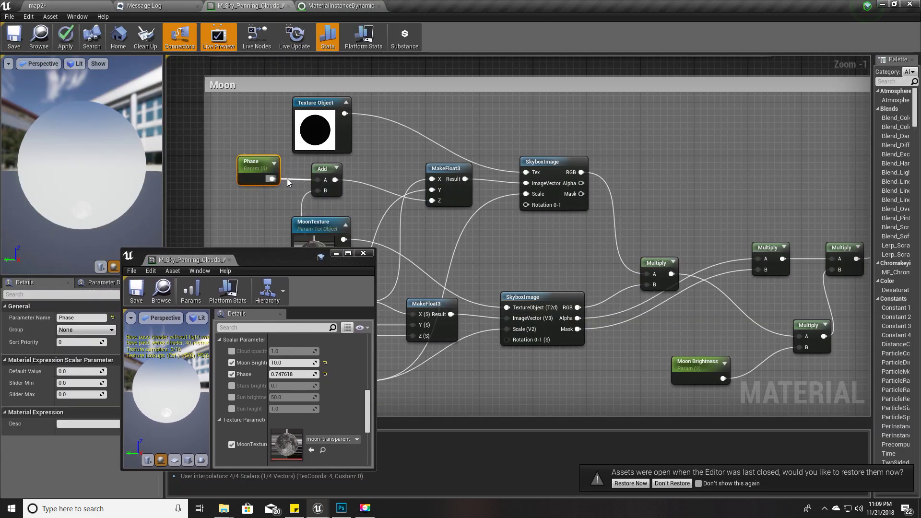
pyautogui.click(86, 4)
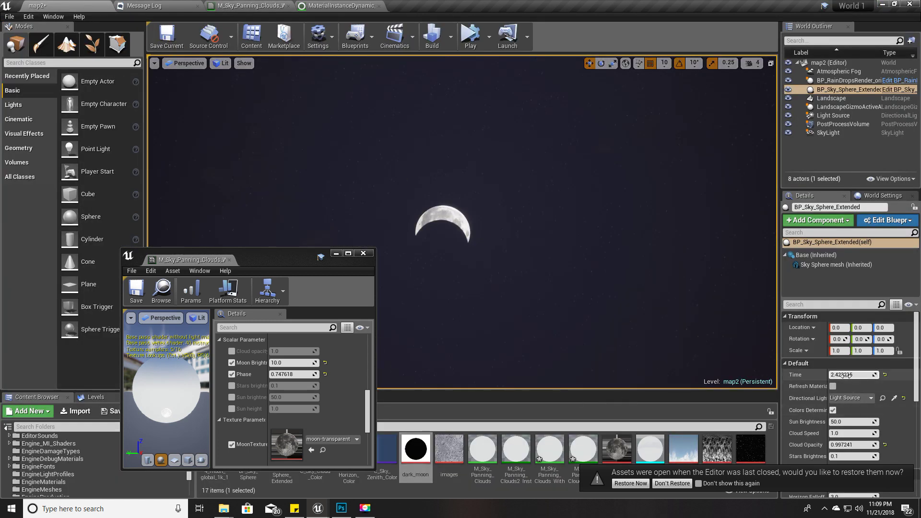
# - Adjust sky Time to about 2.49 while moving the material instance window aside
pyautogui.moveTo(852, 374); pyautogui.dragTo(846, 375)
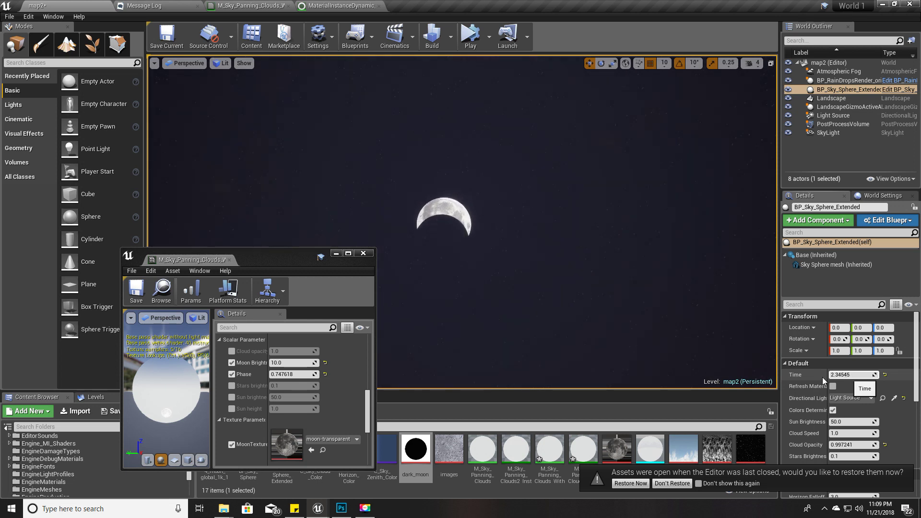
pyautogui.moveTo(259, 260); pyautogui.dragTo(198, 242)
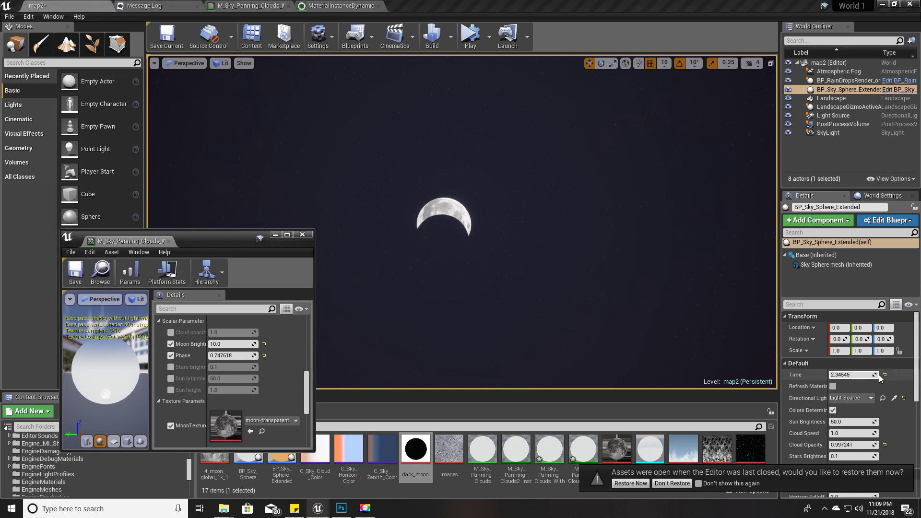
pyautogui.moveTo(881, 379); pyautogui.dragTo(851, 375)
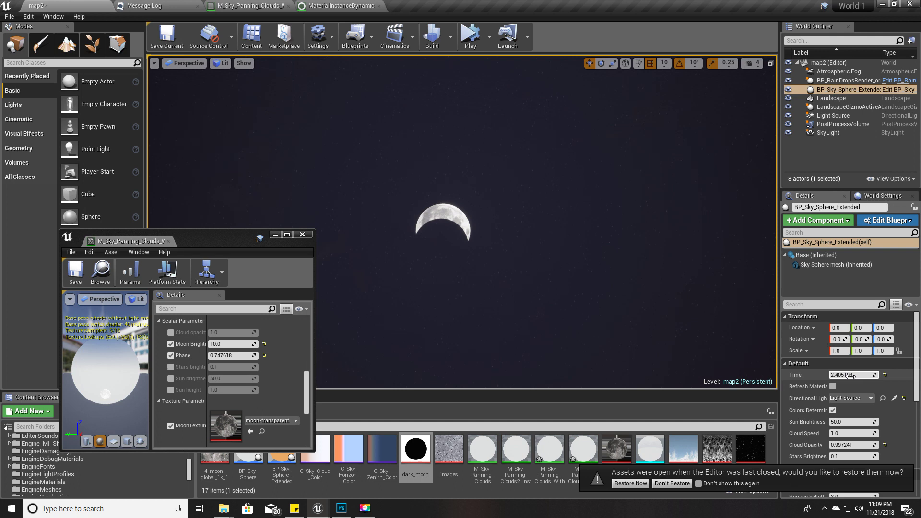
pyautogui.moveTo(214, 237); pyautogui.dragTo(170, 177)
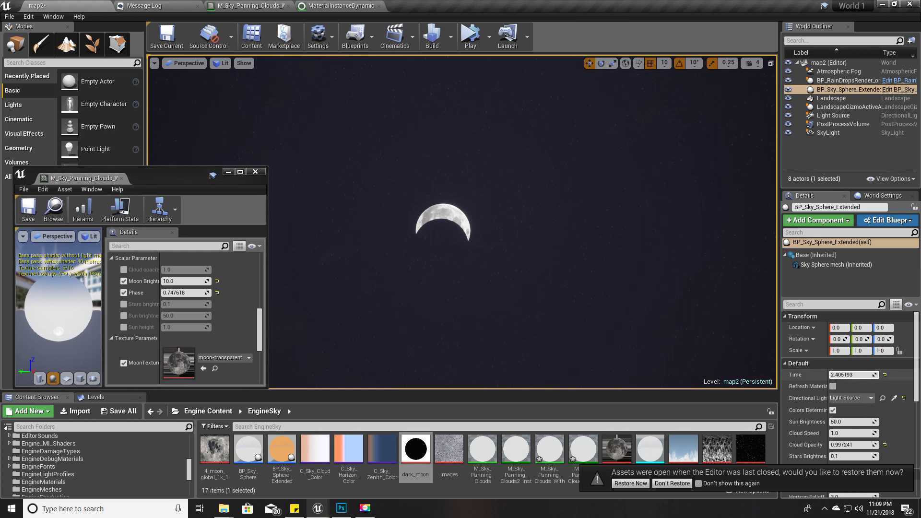
pyautogui.moveTo(848, 375); pyautogui.dragTo(859, 375)
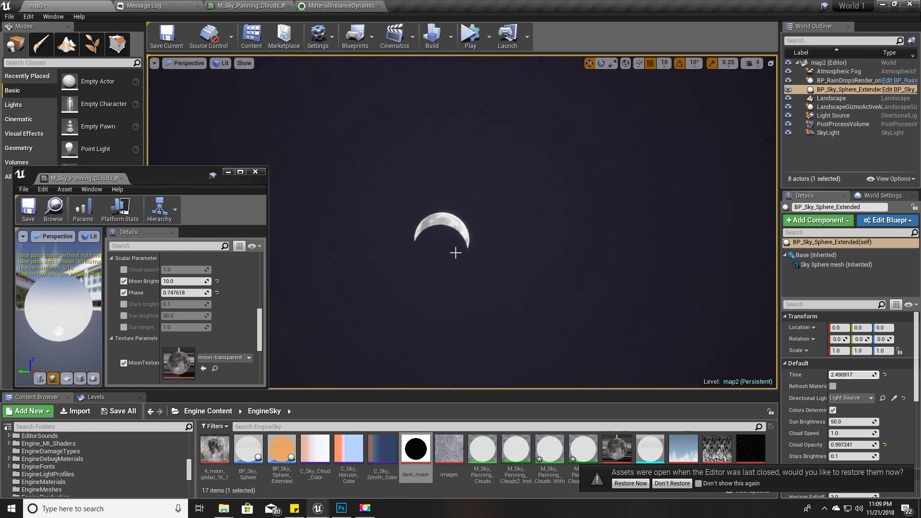
pyautogui.moveTo(161, 171); pyautogui.dragTo(158, 159)
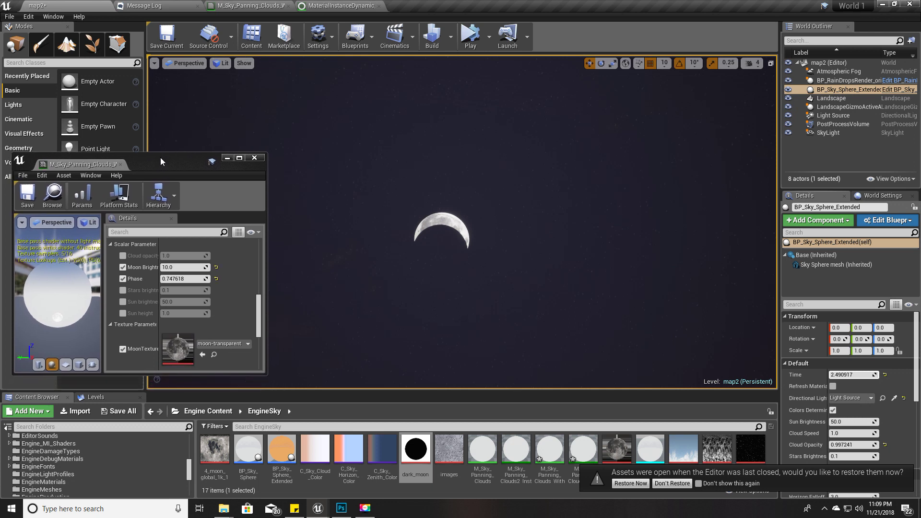